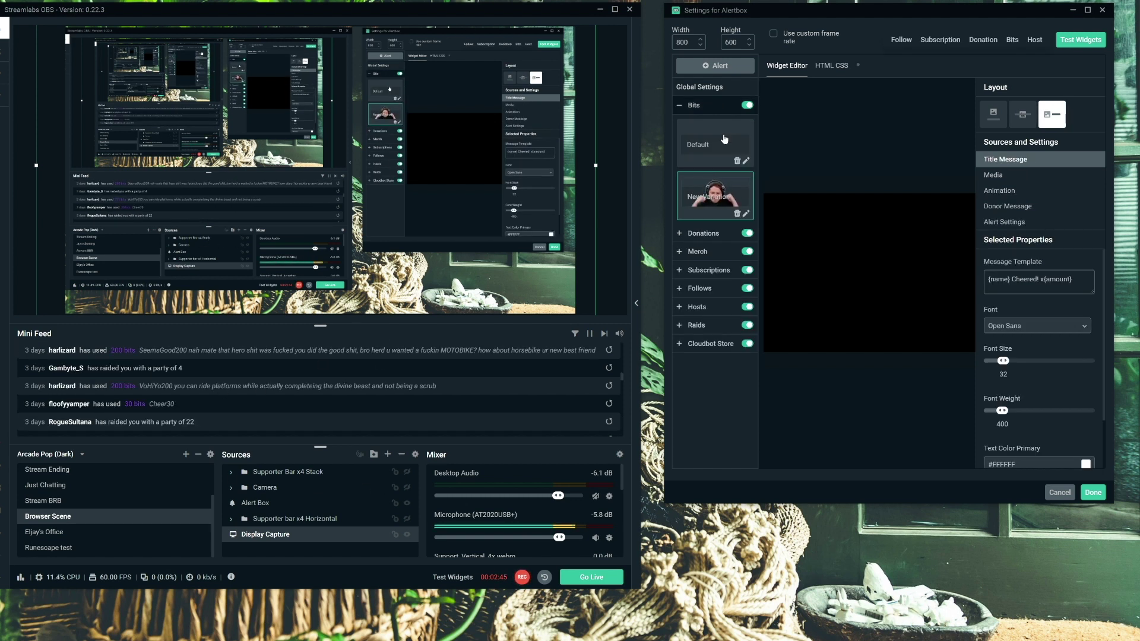
left_click(723, 139)
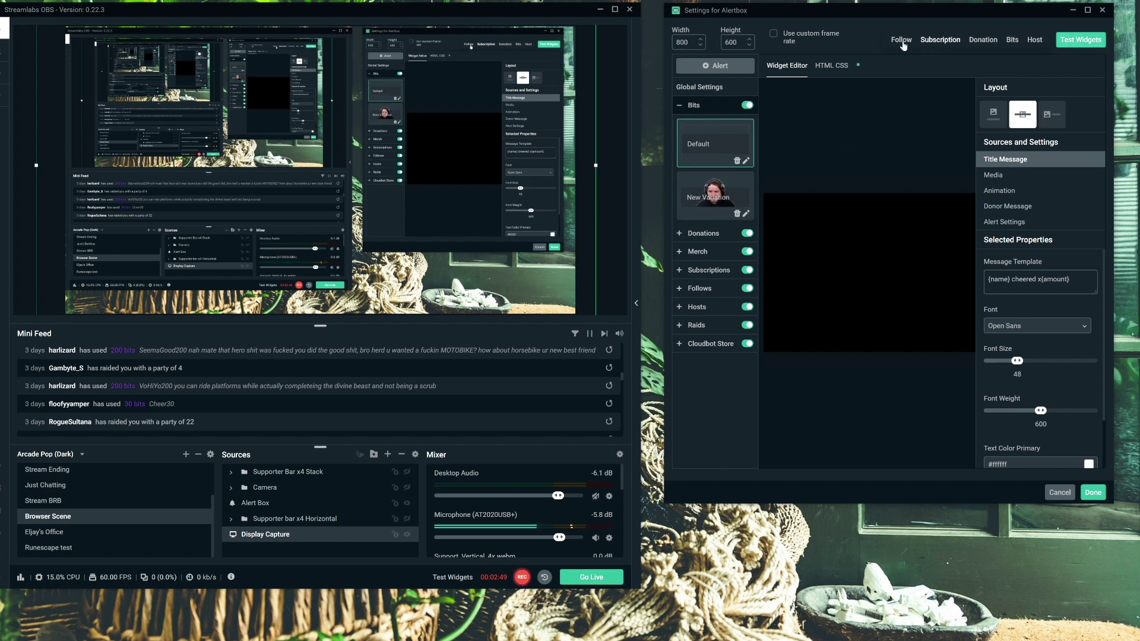
left_click(899, 40)
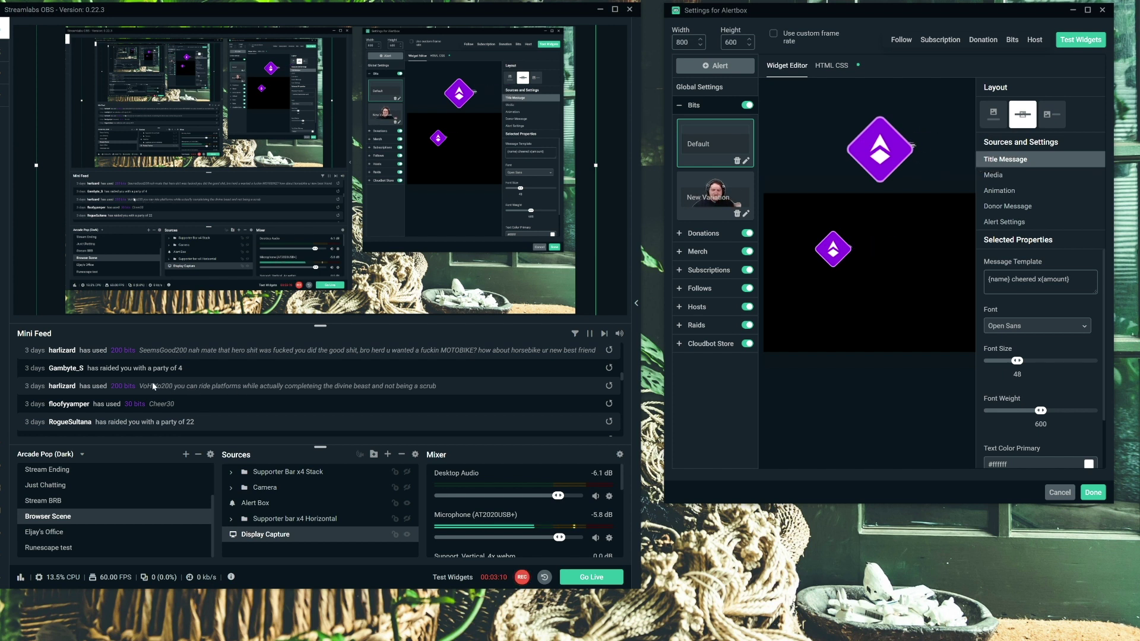
left_click(709, 211)
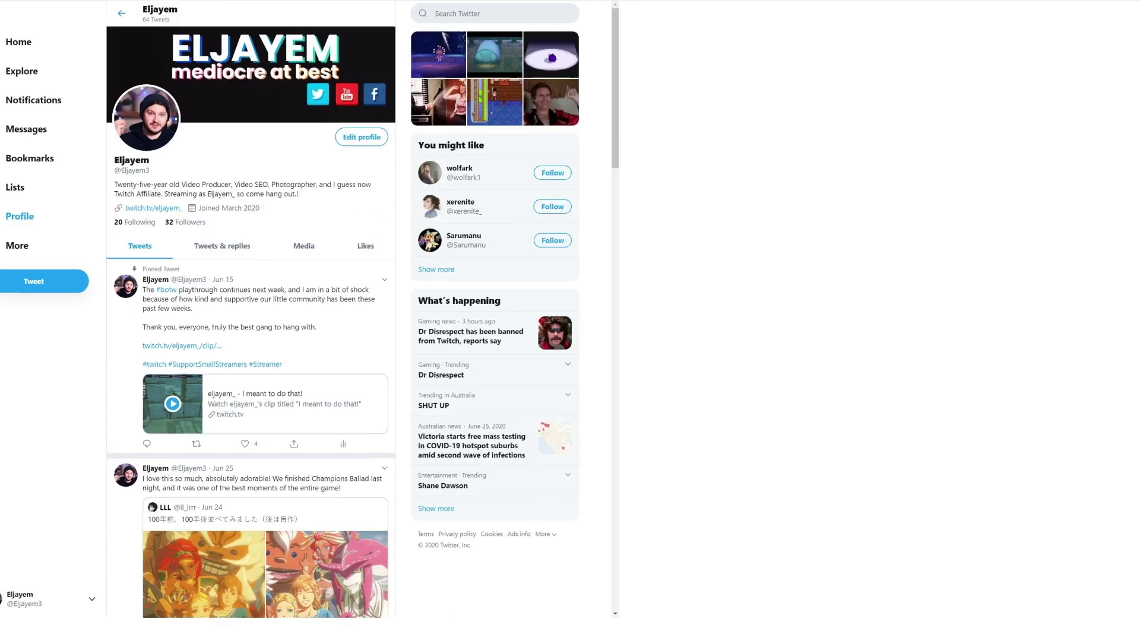
scroll(497, 261, "down", 3)
scroll(497, 260, "down", 2)
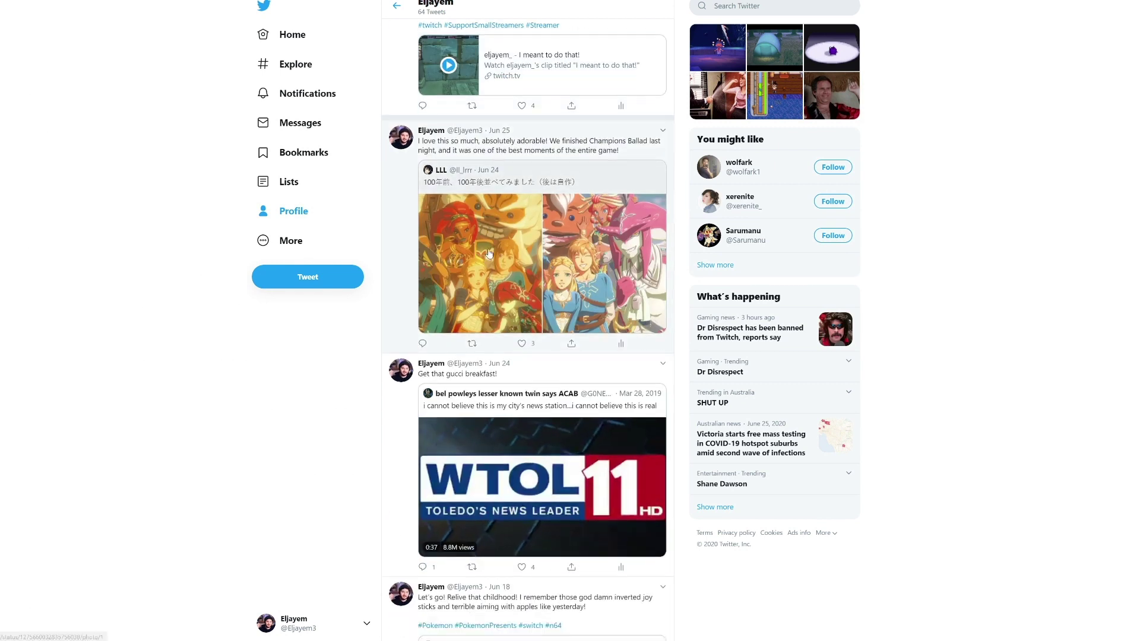
scroll(535, 294, "down", 2)
scroll(614, 348, "down", 1)
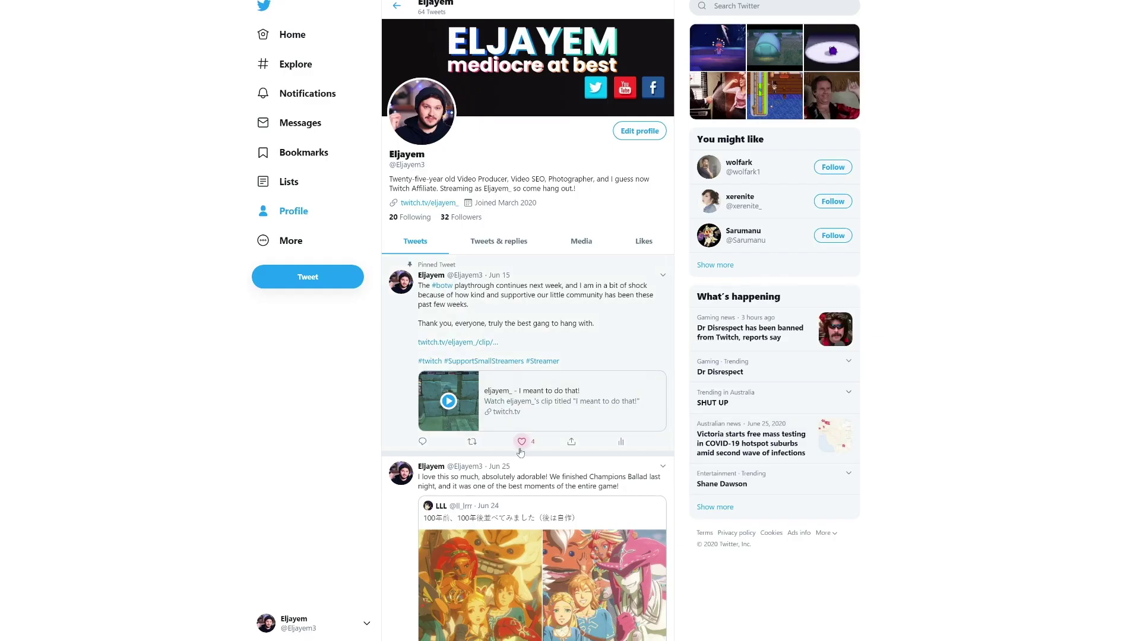
scroll(521, 452, "down", 1)
scroll(526, 463, "down", 1)
scroll(530, 482, "down", 1)
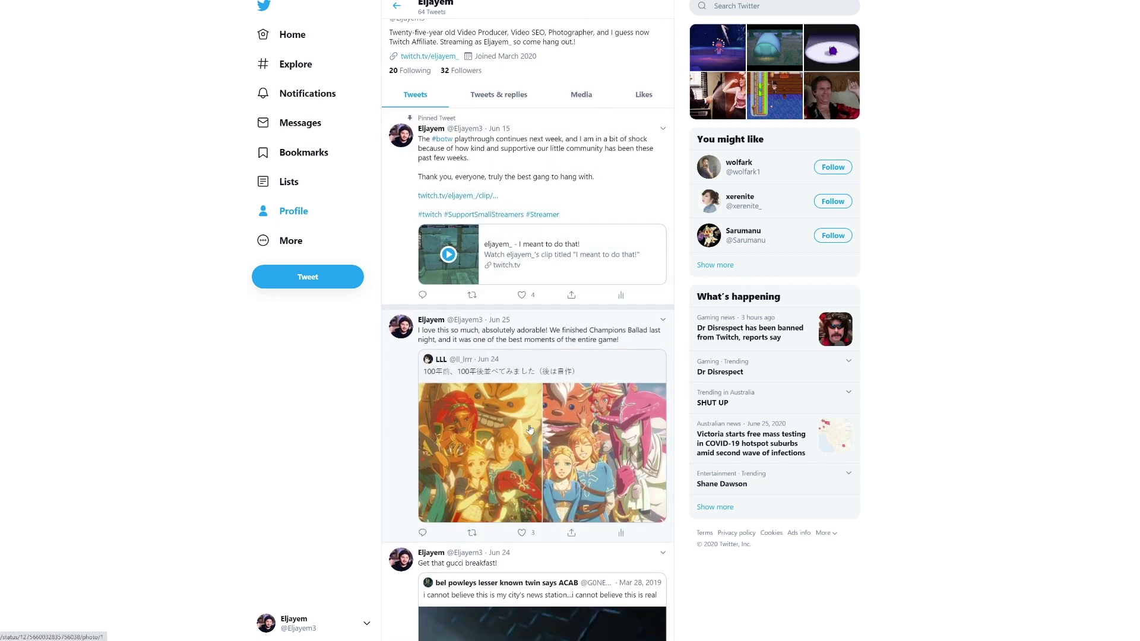
scroll(535, 502, "down", 1)
scroll(533, 500, "down", 1)
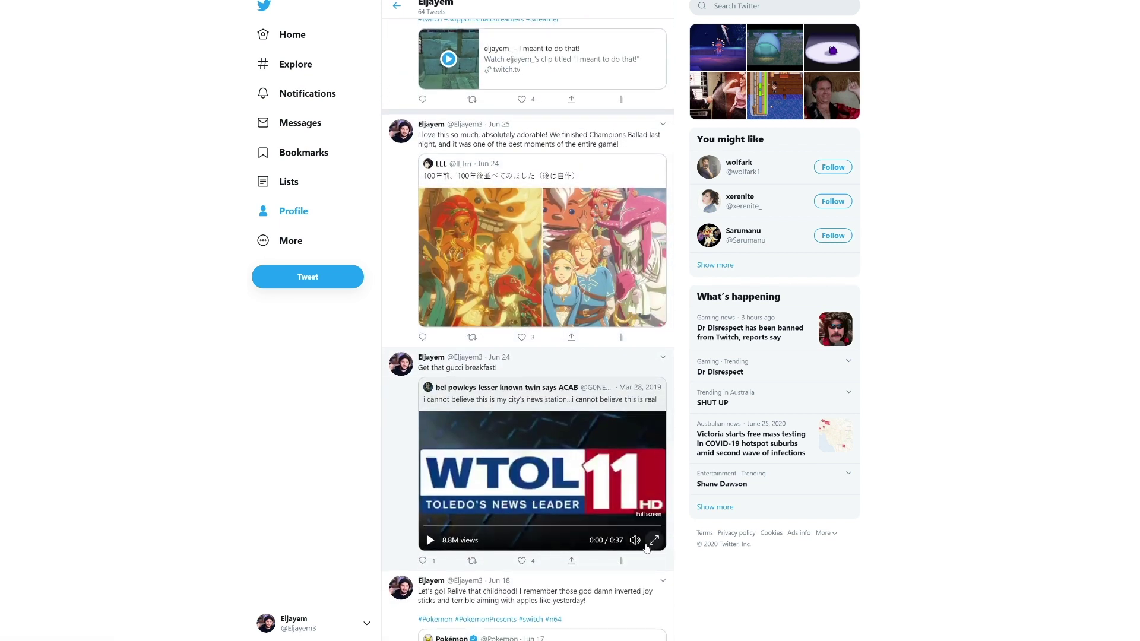
- Skip the WTOL news video forward to about 0:07-0:08 on its scrubber
left_click_drag(443, 529, 461, 528)
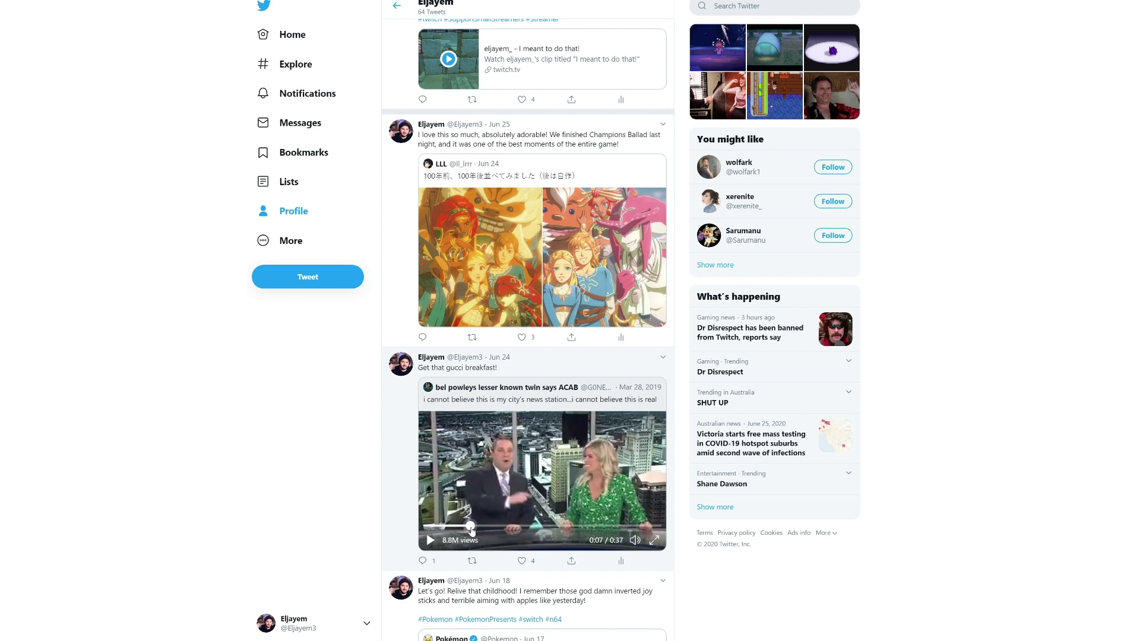
left_click_drag(460, 527, 471, 539)
- Resume playback of the embedded WTOL news video
left_click(432, 545)
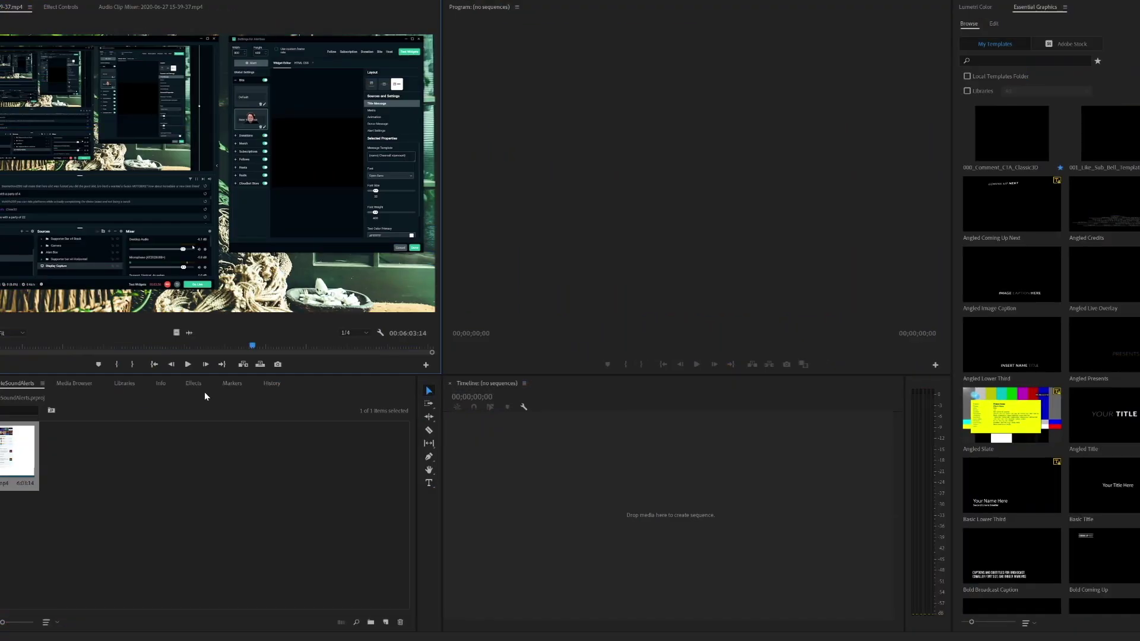
- Scrub and play the recording in the Source Monitor to locate the news clip
mouse_move(256, 345)
left_mouse_down()
mouse_move(366, 347)
mouse_move(317, 347)
left_mouse_up()
left_click(188, 364)
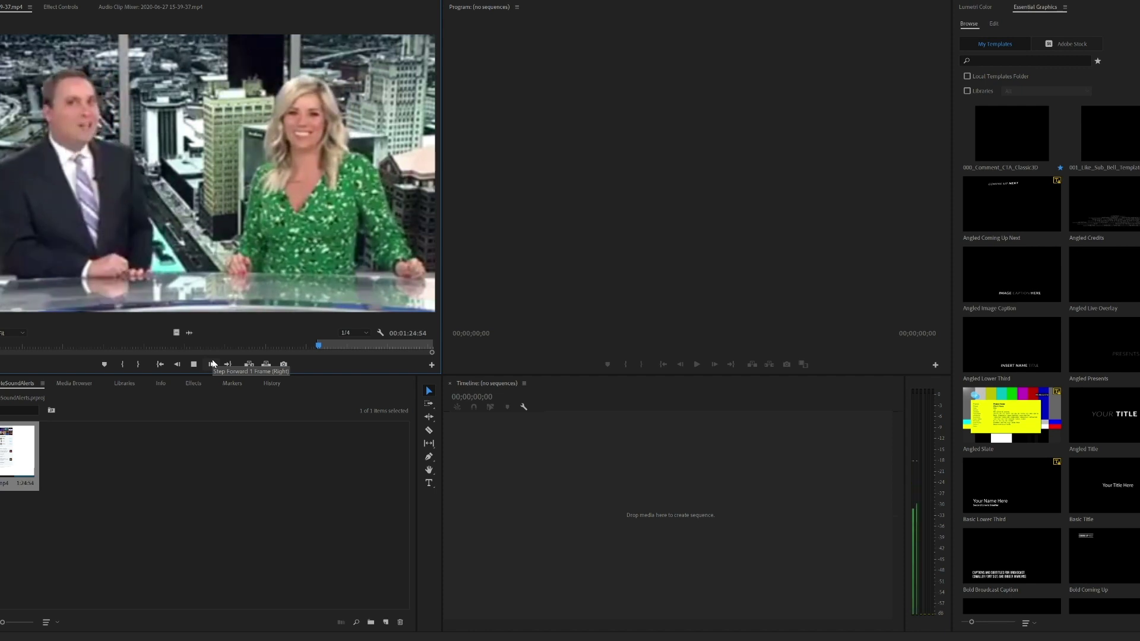
left_click(131, 515)
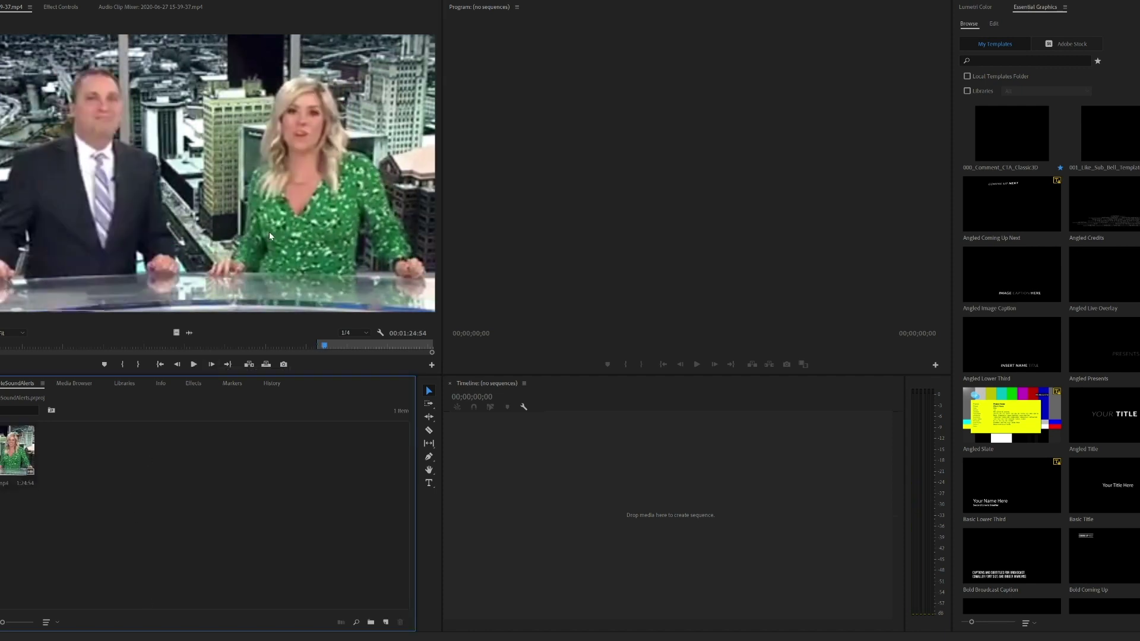
left_click(323, 343)
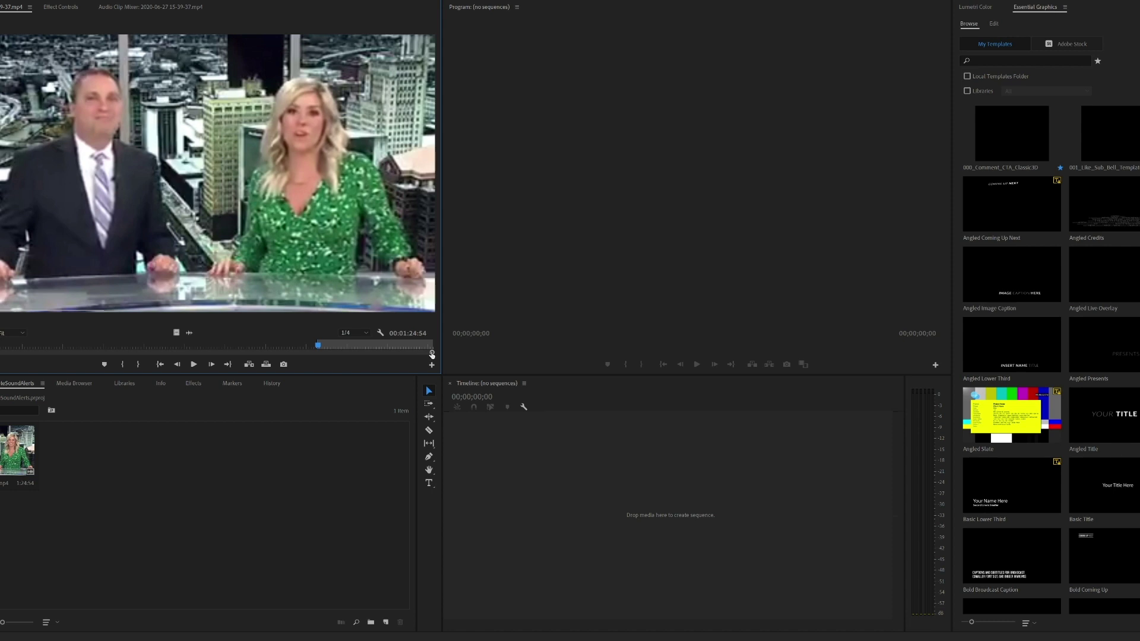
left_click_drag(431, 353, 328, 367)
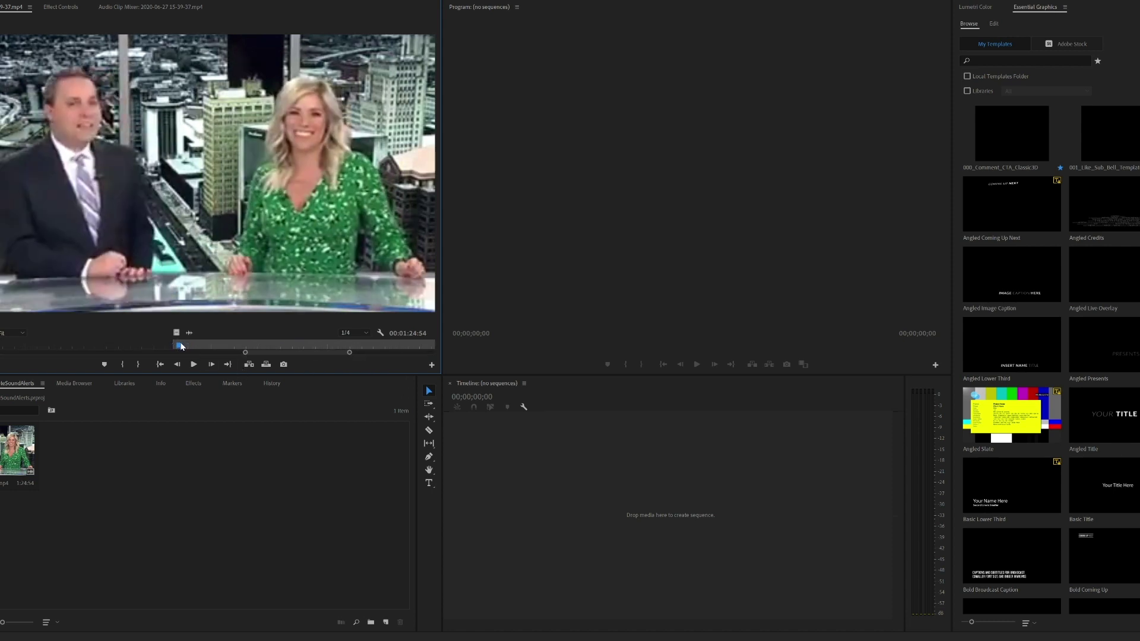
- Mark In/Out around the news clip and drag it to the Timeline as a new sequence
left_click_drag(180, 345, 232, 347)
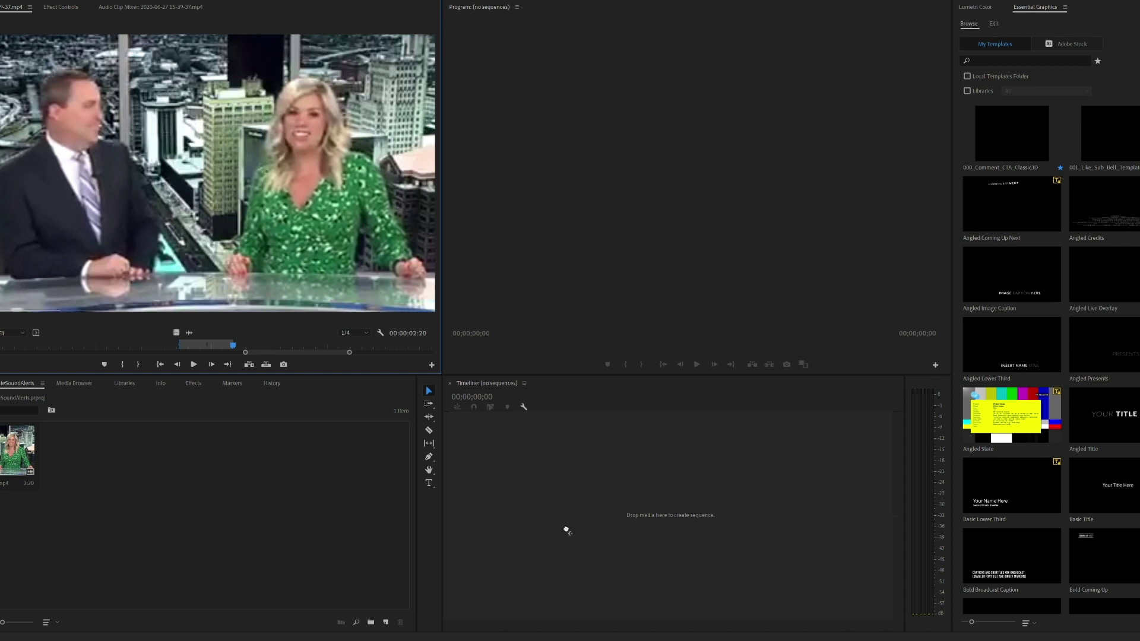
left_click_drag(567, 531, 566, 530)
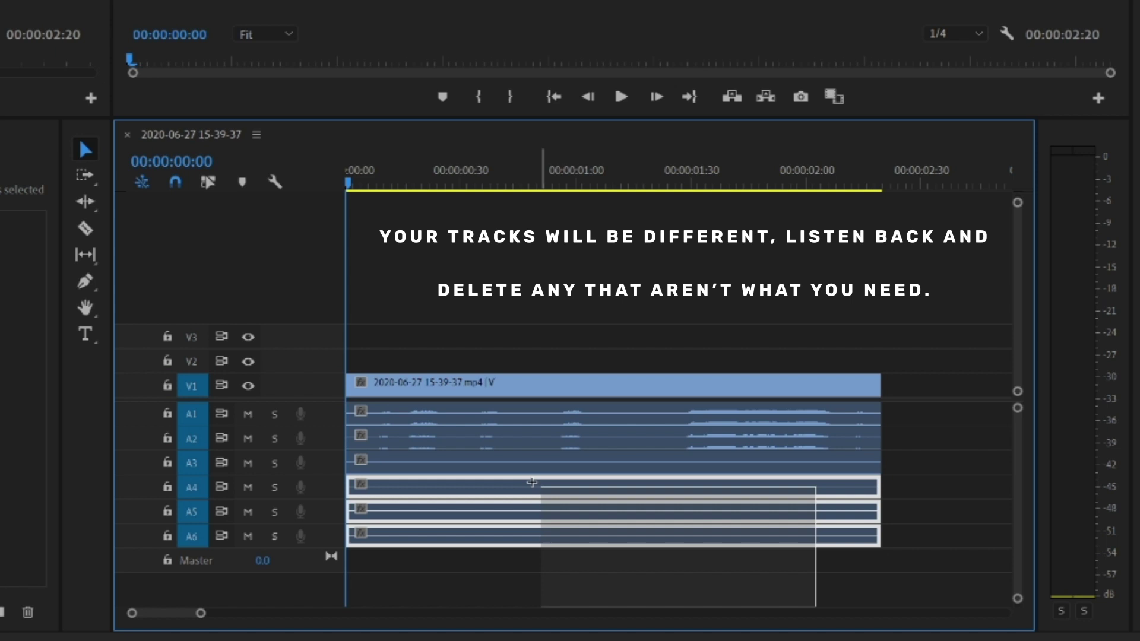
- Delete the extra audio clips and move the remaining one from A2 up to A1
left_click_drag(816, 604, 510, 475)
key("Delete")
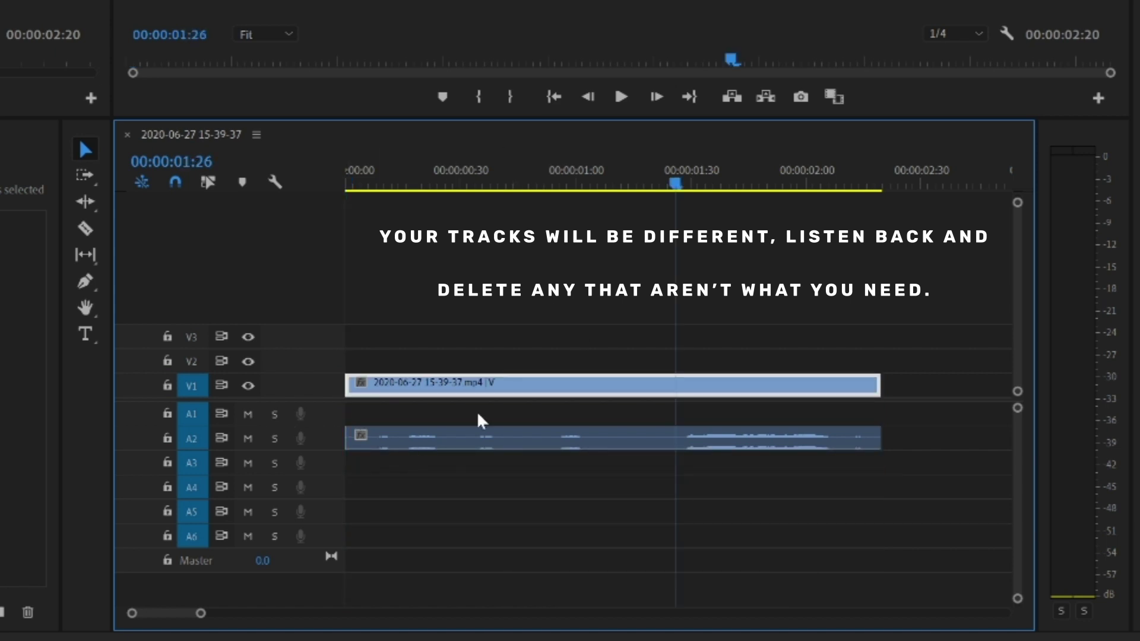
left_click(398, 433)
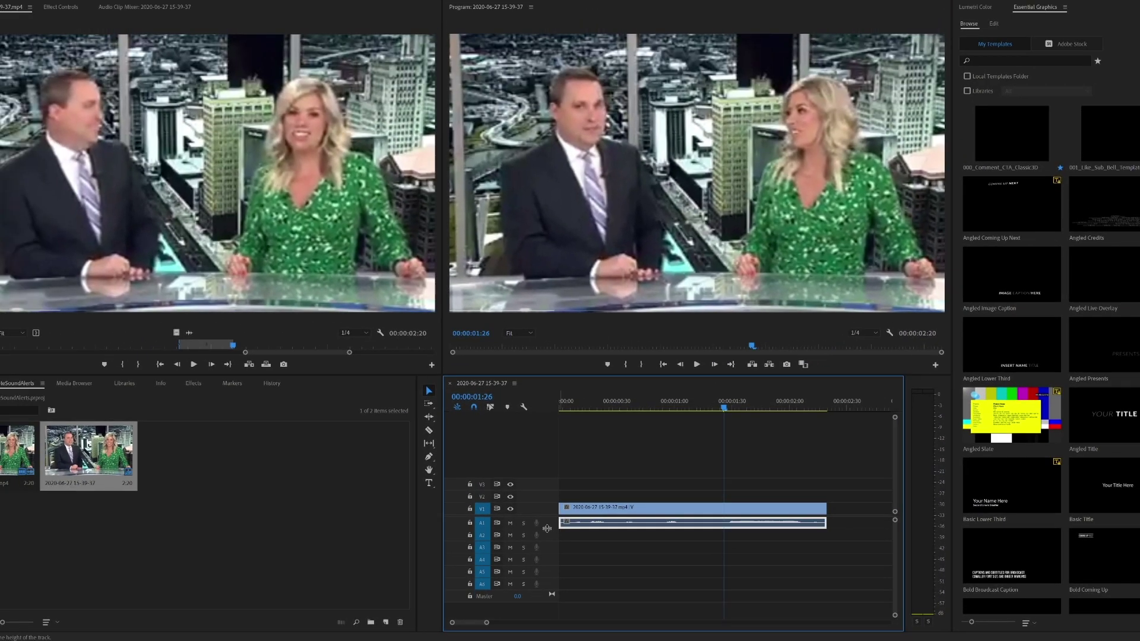
left_click_drag(559, 527, 559, 572)
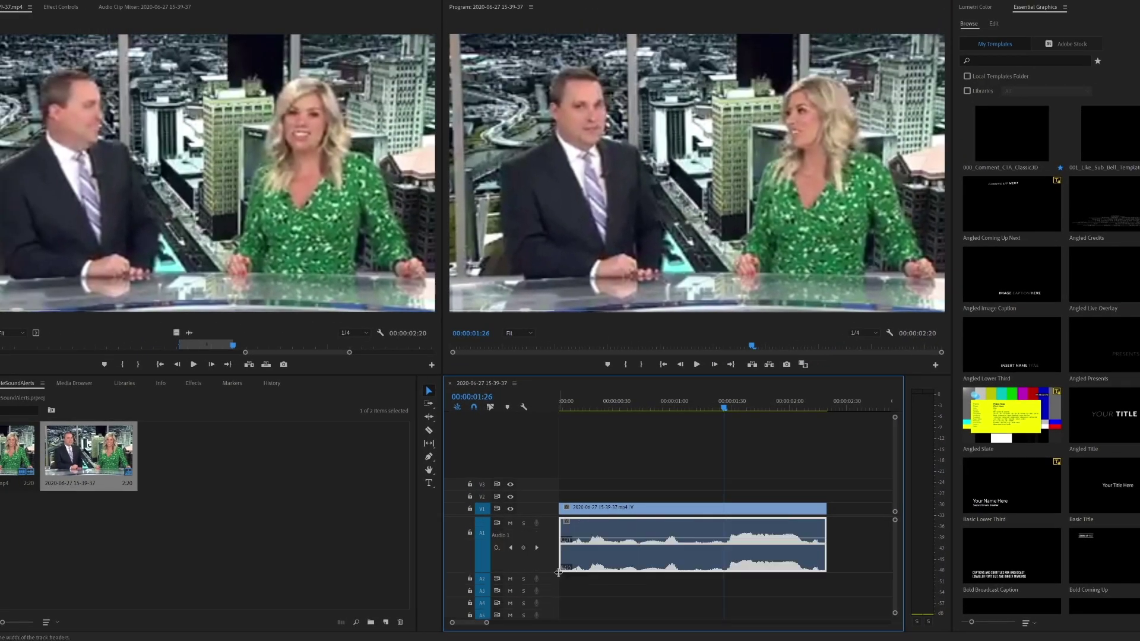
- Deselect, return the playhead to the start and play the sequence through
left_click(799, 467)
left_click(558, 402)
key("space")
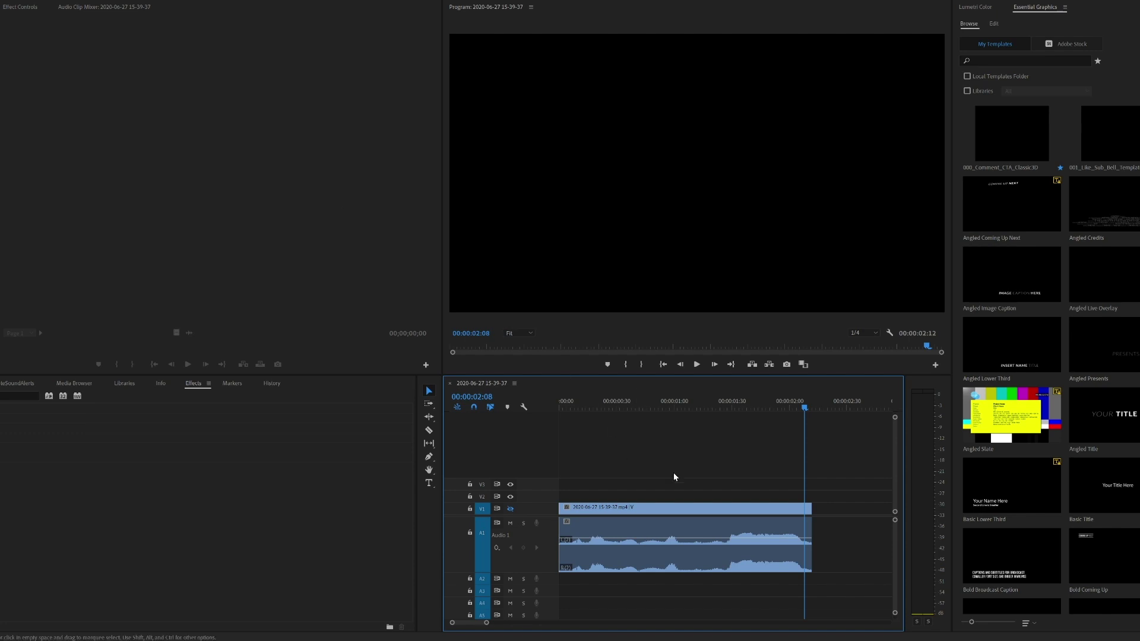
- Set the sequence to export as MP3 audio with the 256 kbps high-quality preset
left_click(32, 391)
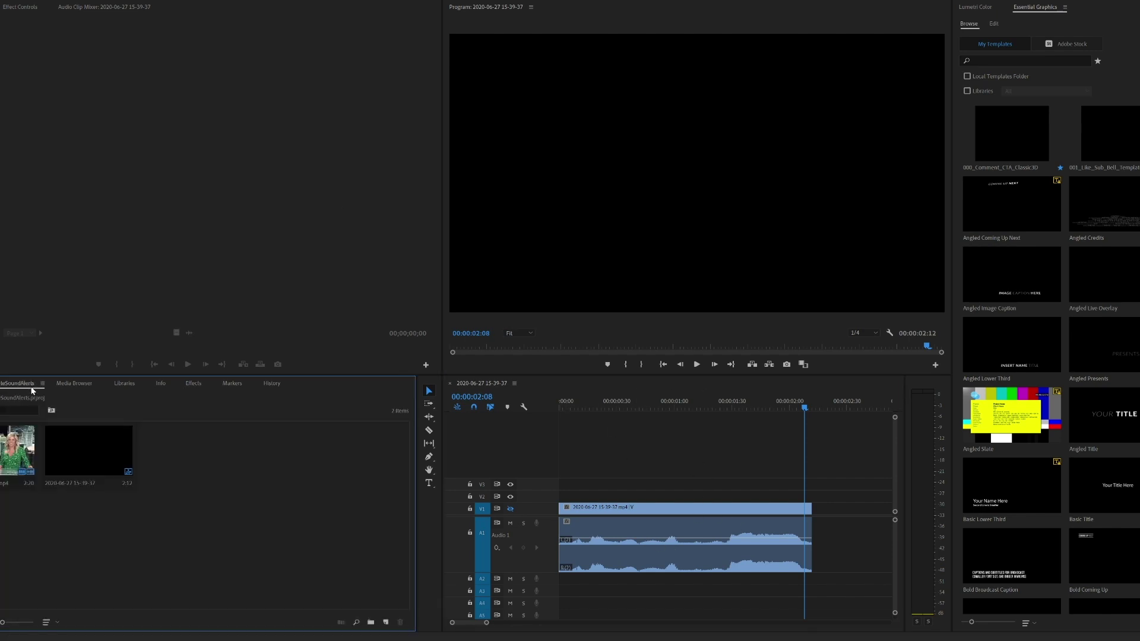
right_click(73, 458)
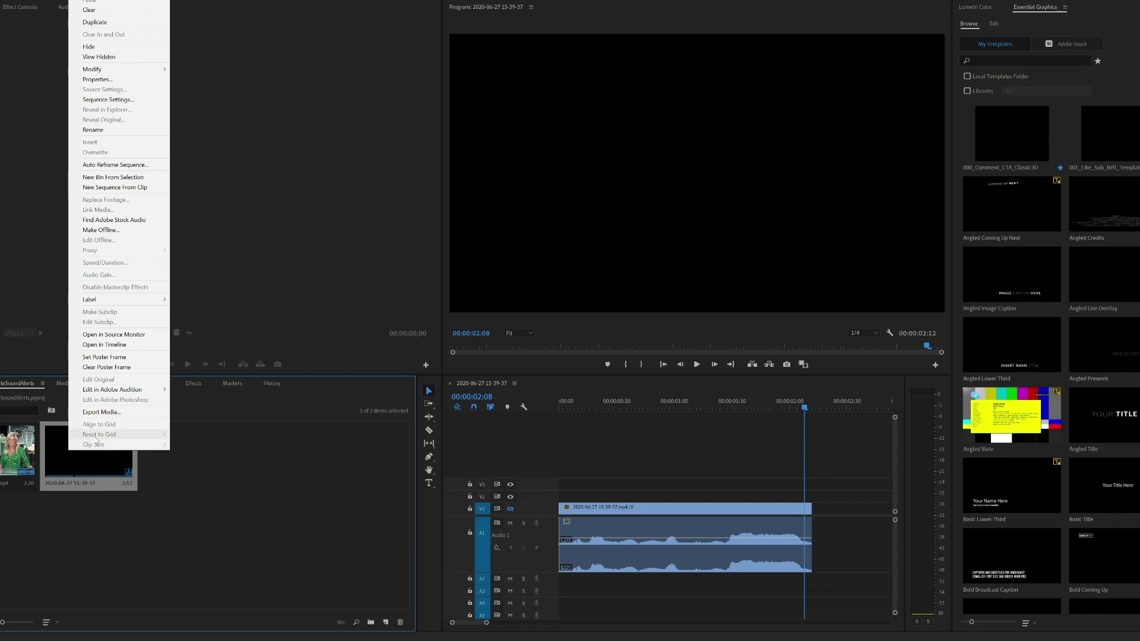
left_click(103, 413)
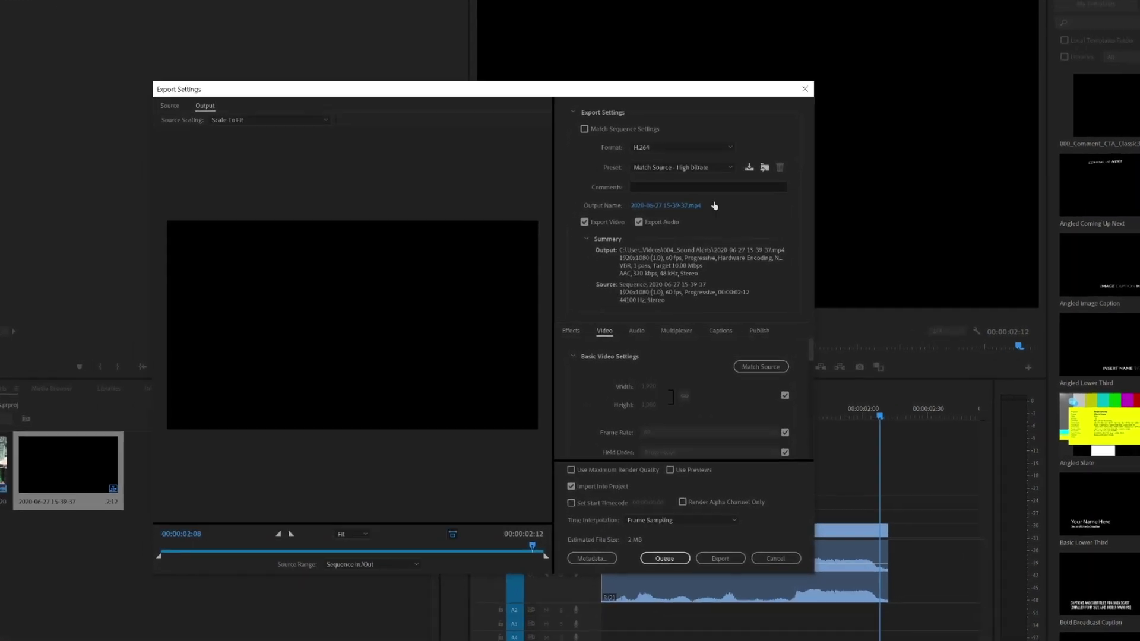
left_click(704, 147)
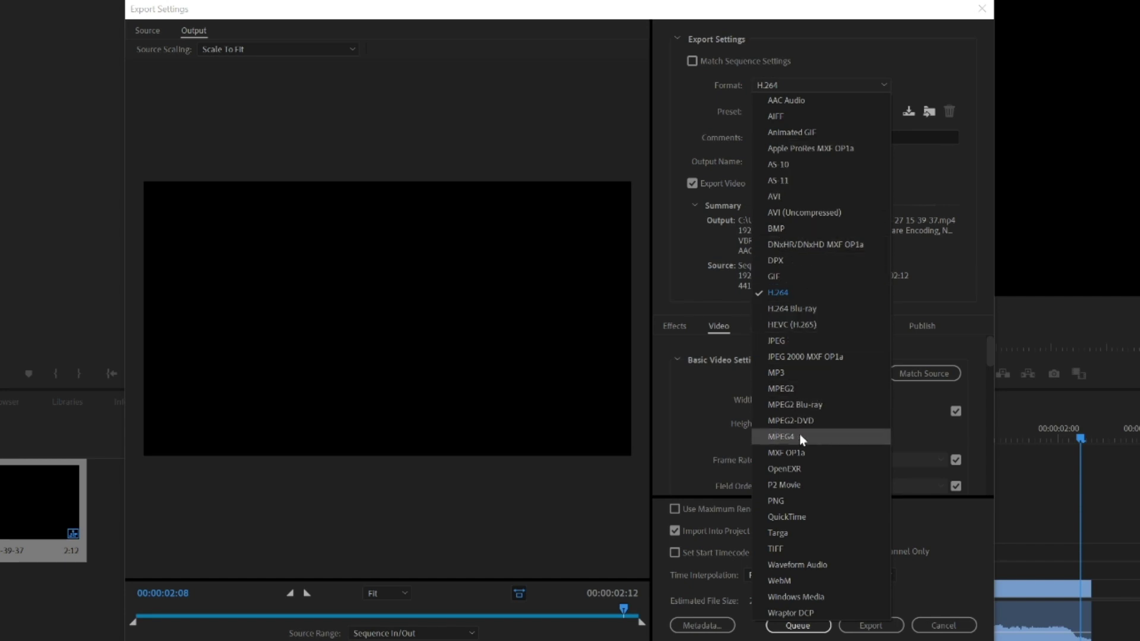
left_click(824, 373)
left_click(825, 112)
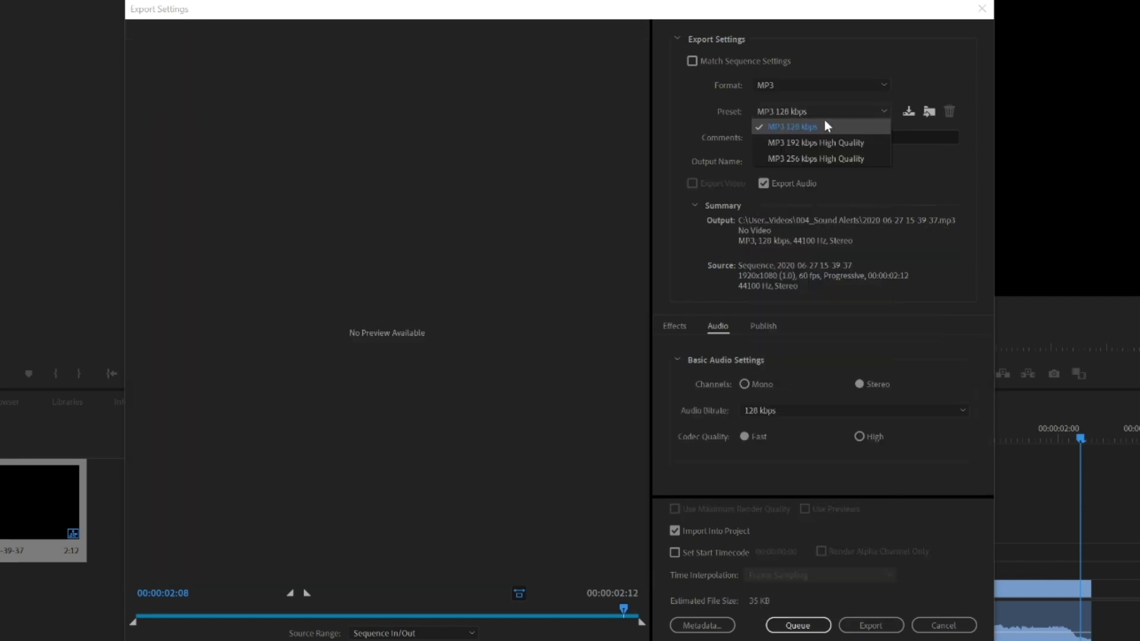
left_click(853, 160)
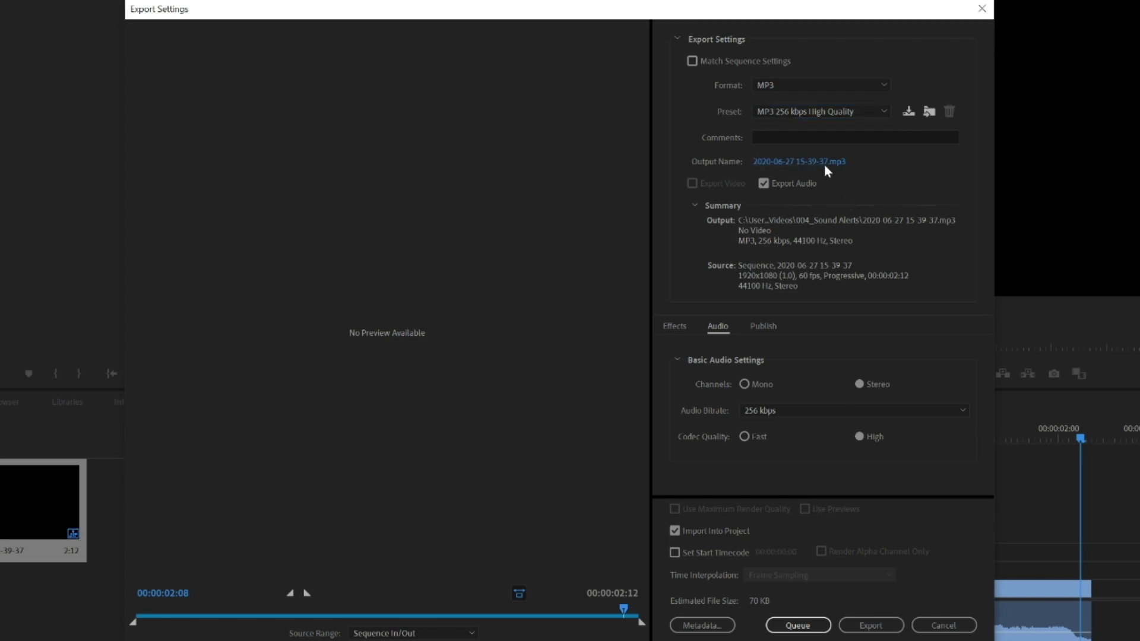
- Name the output file GetThatGucciBreakfastAlert in the 004_Sound Alerts folder
left_click(825, 164)
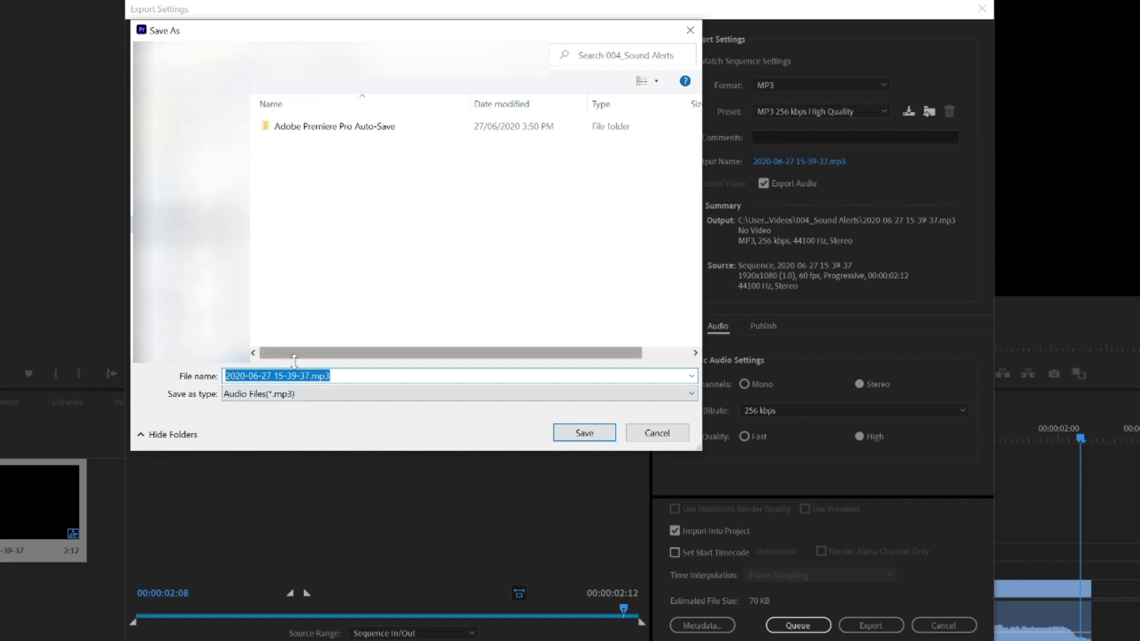
type("GetThatGucciBreakfastAlert")
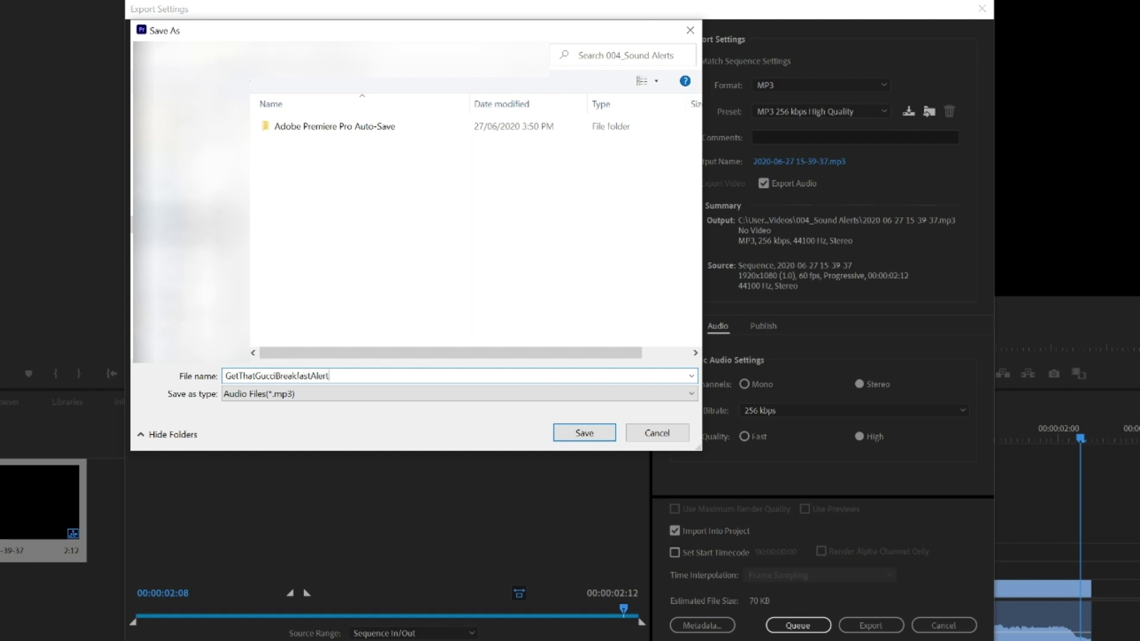
key("Return")
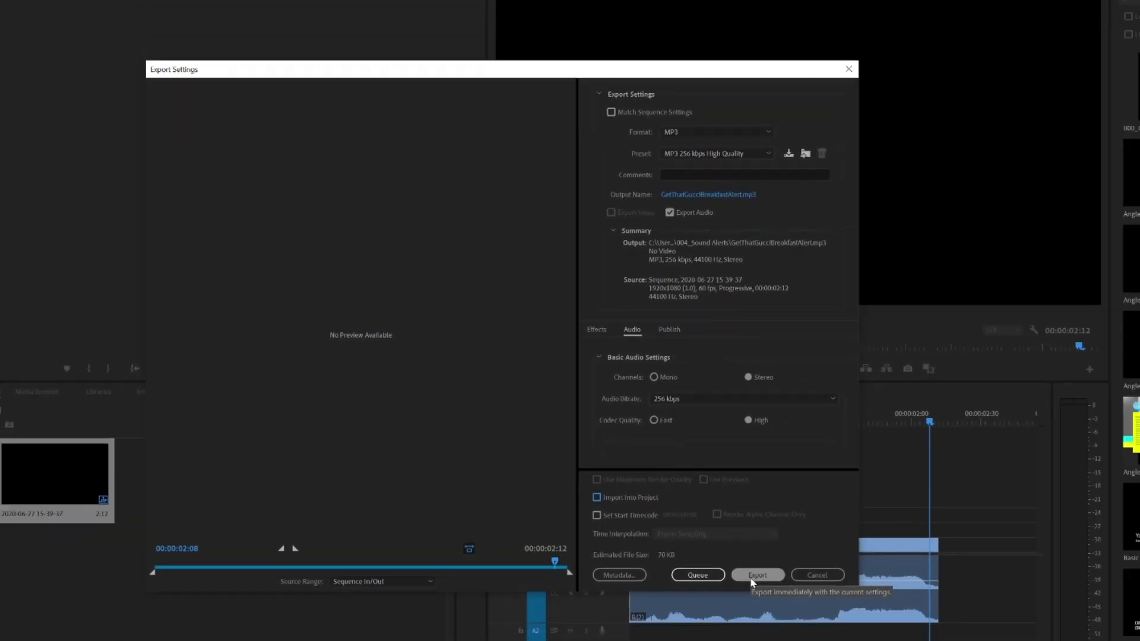
- Export the sequence audio as the GetThatGucciBreakfastAlert MP3
left_click(756, 576)
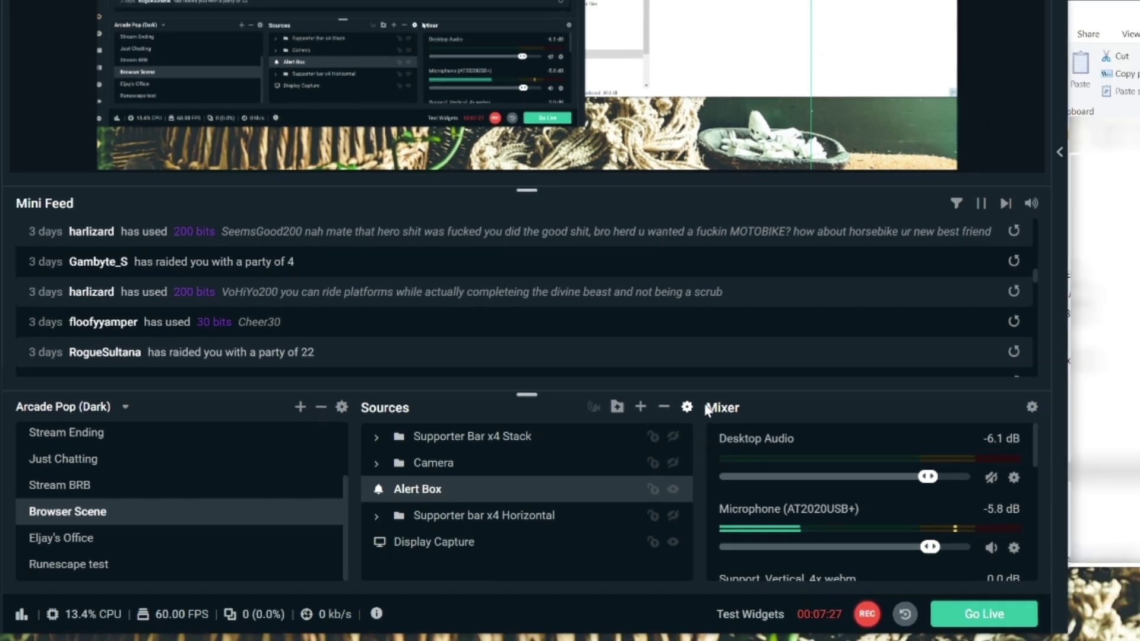
- Add a new Bits alert variation in the Alert Box widget settings
left_click(686, 408)
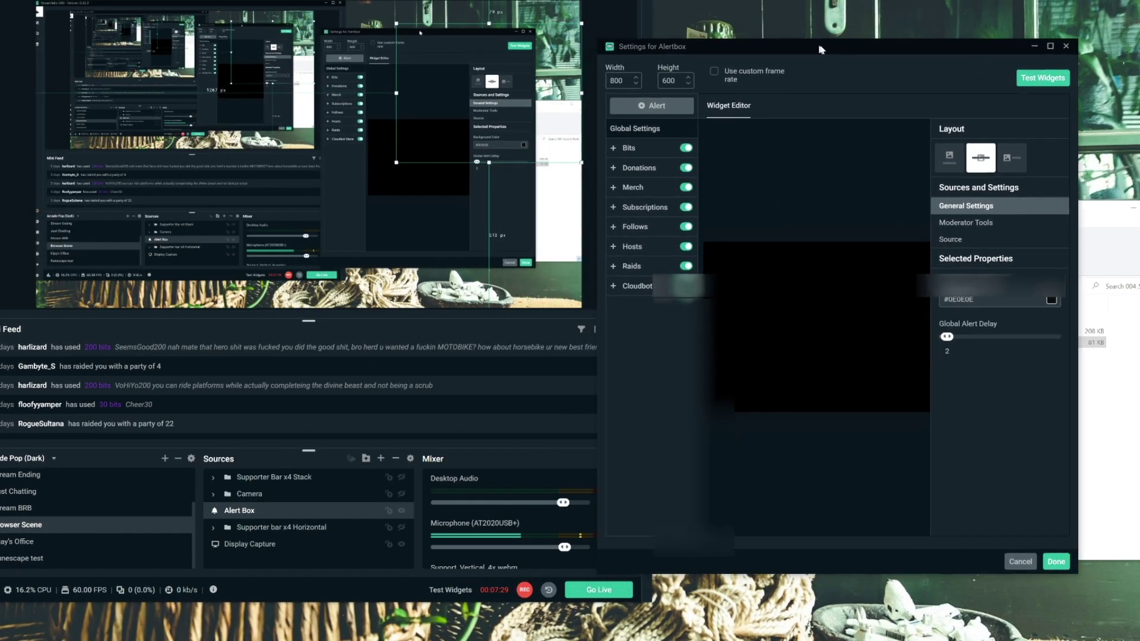
left_click_drag(821, 50, 887, 45)
left_click(697, 148)
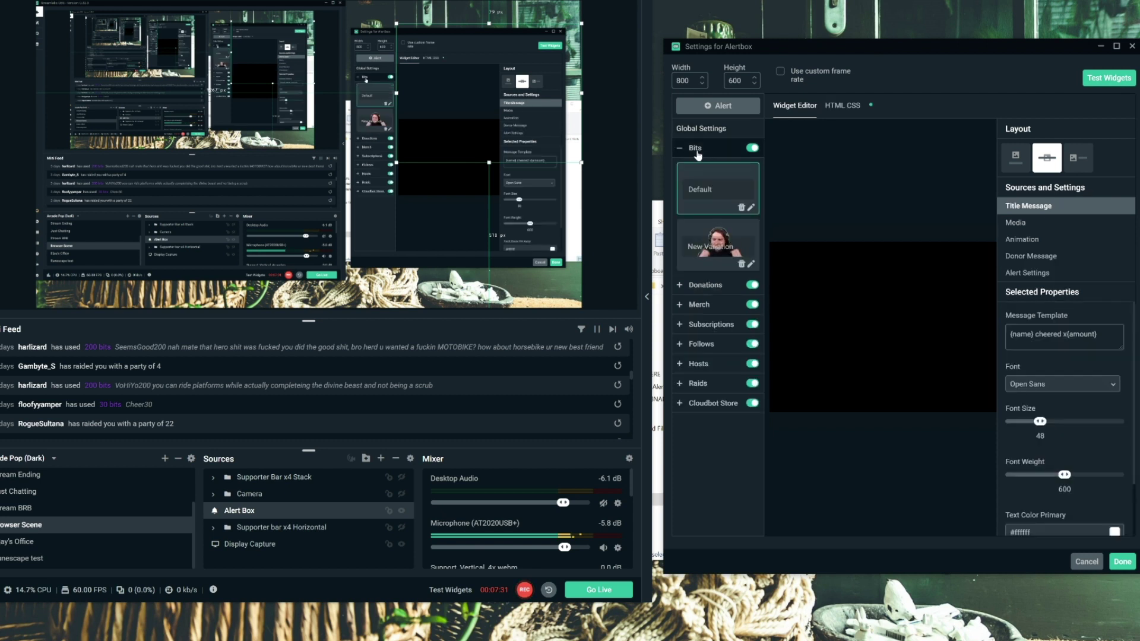
left_click(708, 107)
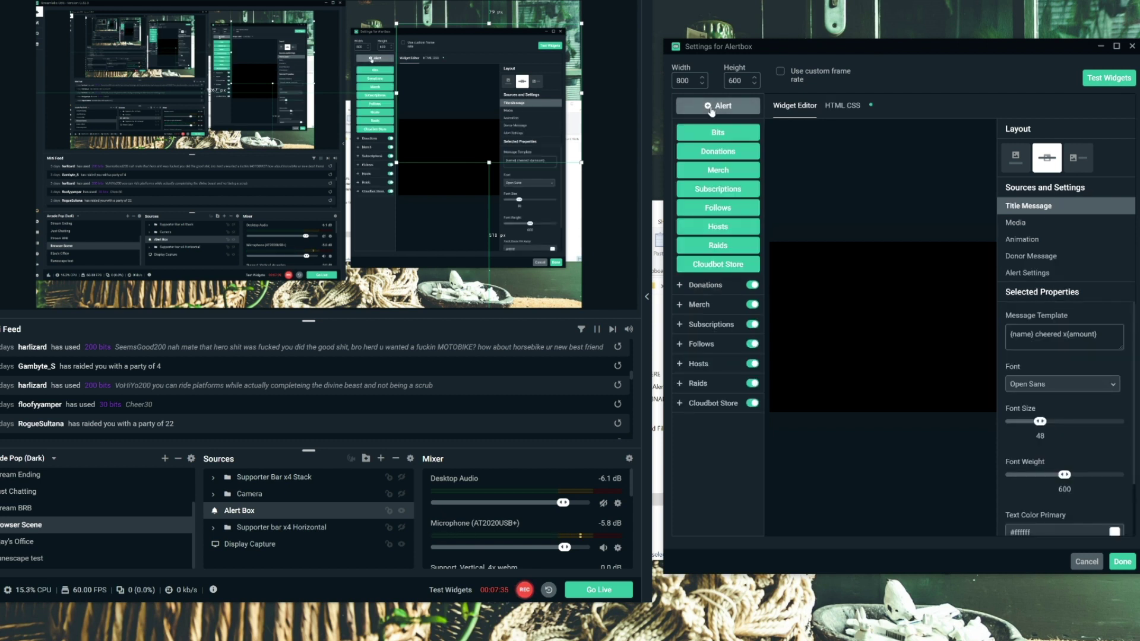
left_click(718, 133)
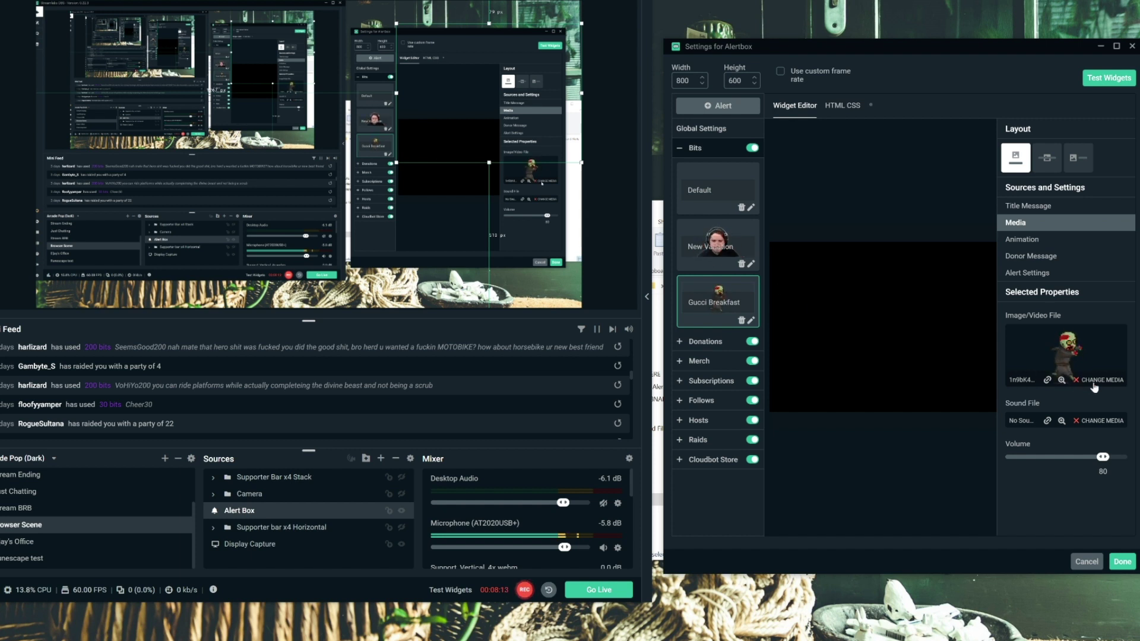
- Choose the motivated looping video from the Media Gallery as the variation's media
left_click(1100, 379)
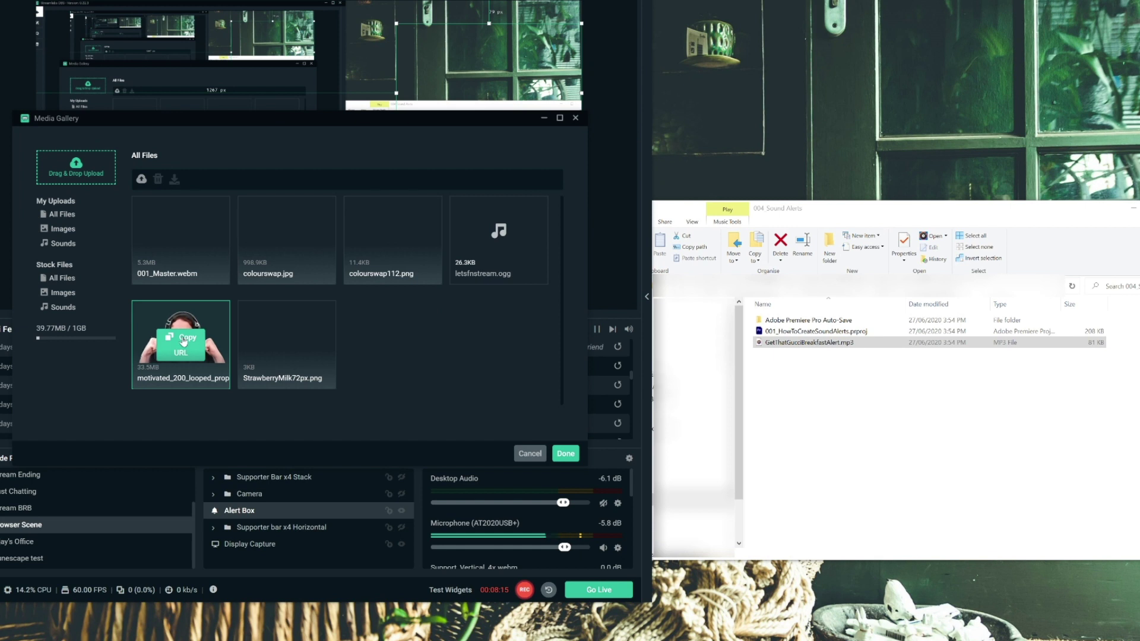
double_click(225, 319)
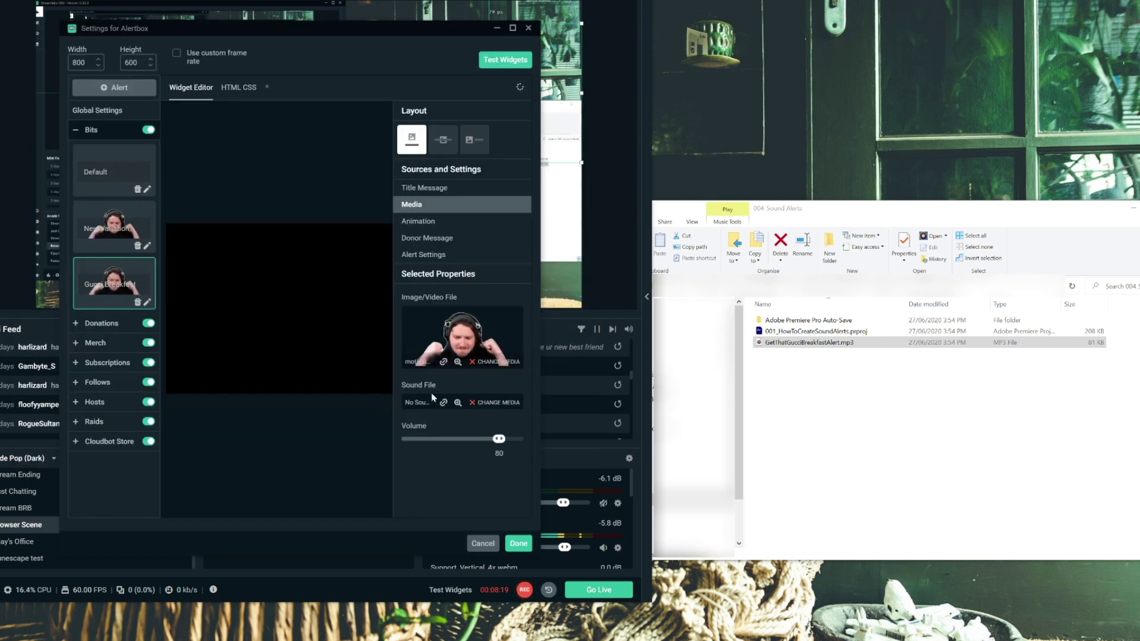
- Upload GetThatGucciBreakfastAlert.mp3 as the variation's sound and lower its volume to about 60
left_click(498, 403)
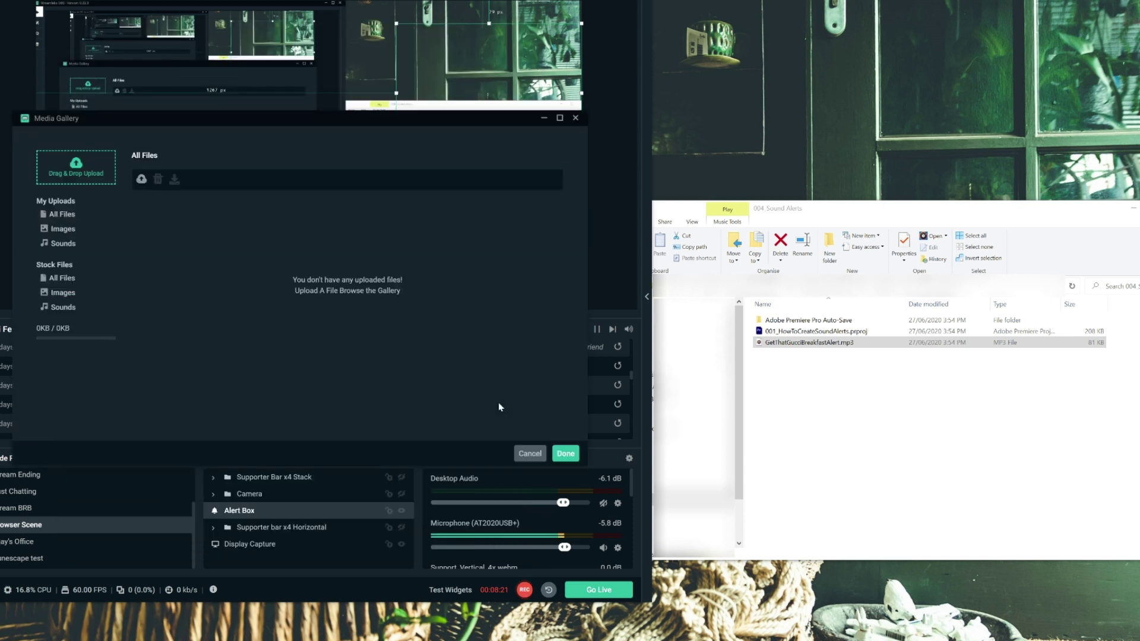
left_click(142, 183)
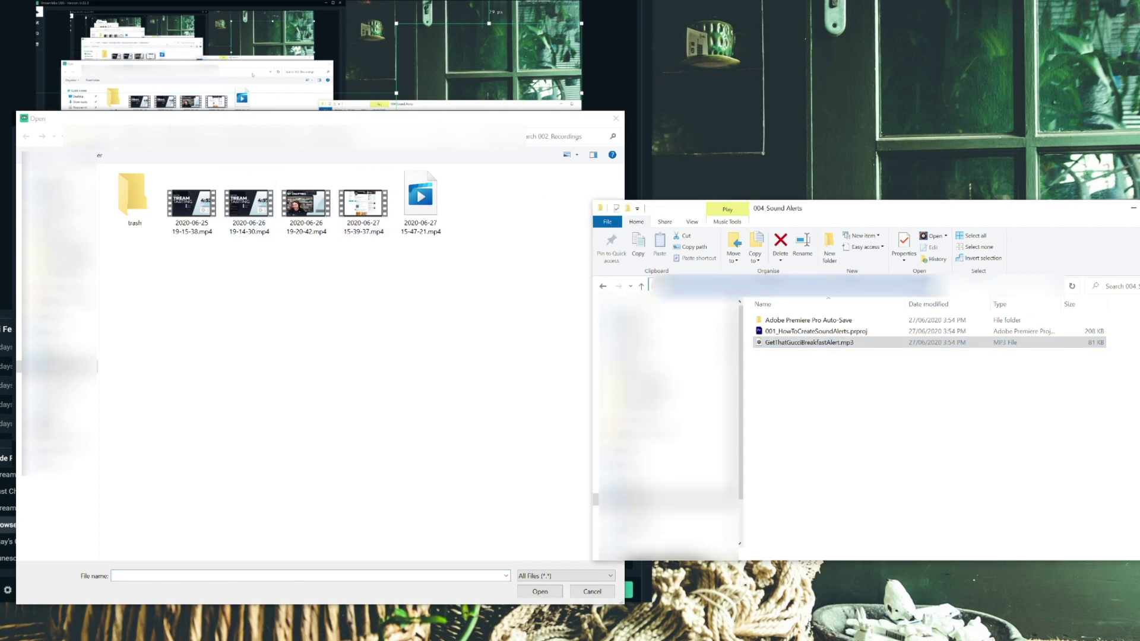
key("alt+Tab")
double_click(152, 210)
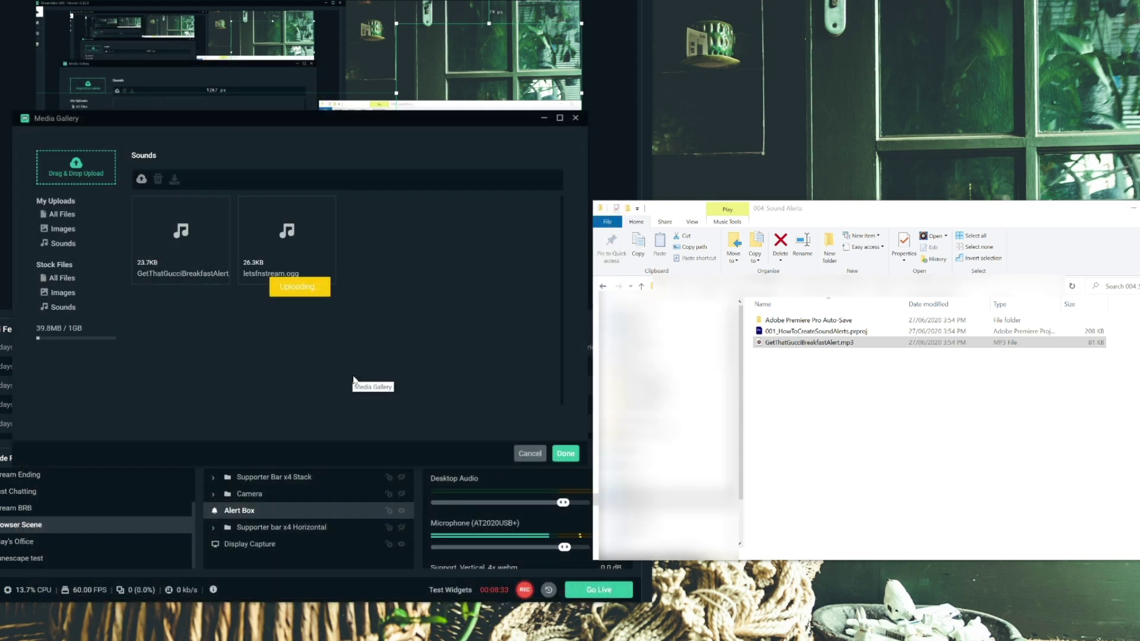
mouse_move(181, 238)
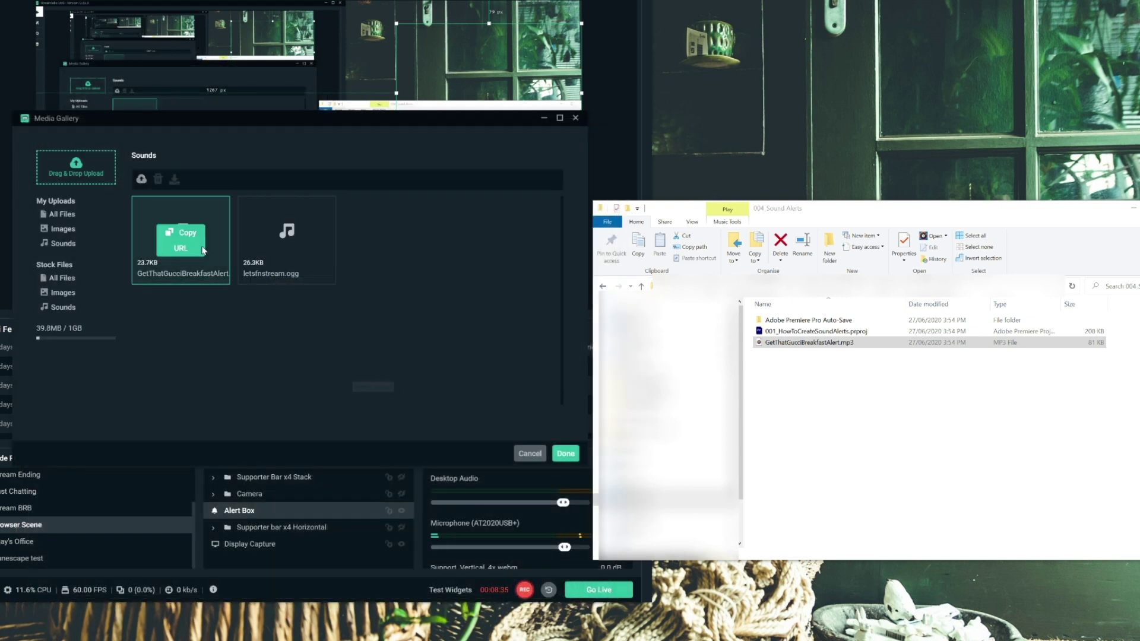
double_click(216, 274)
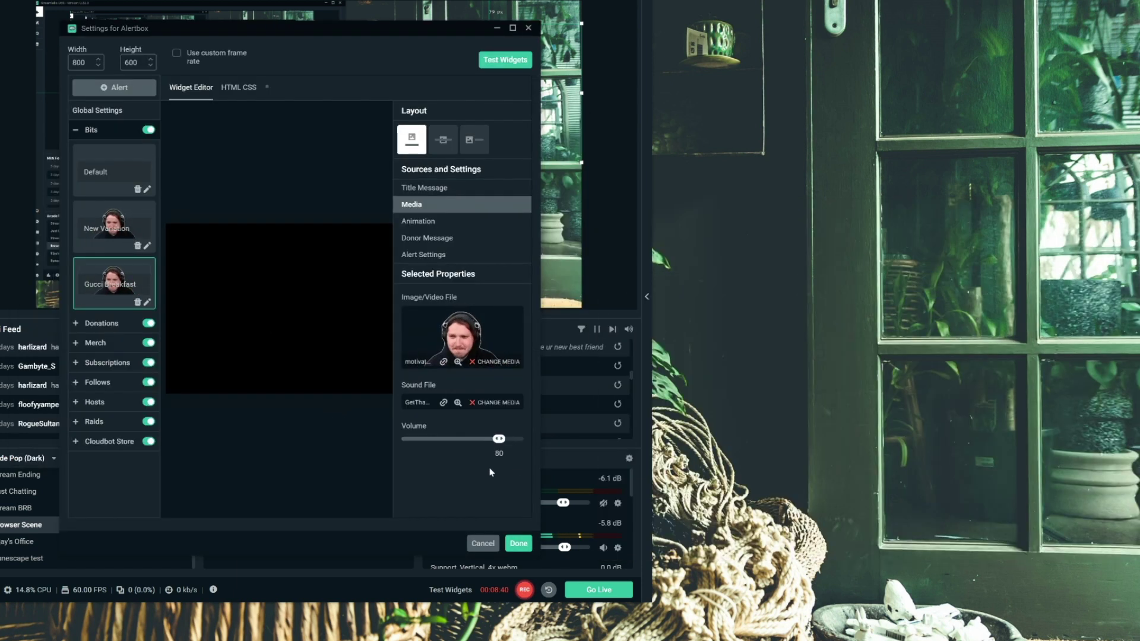
left_click_drag(499, 438, 475, 439)
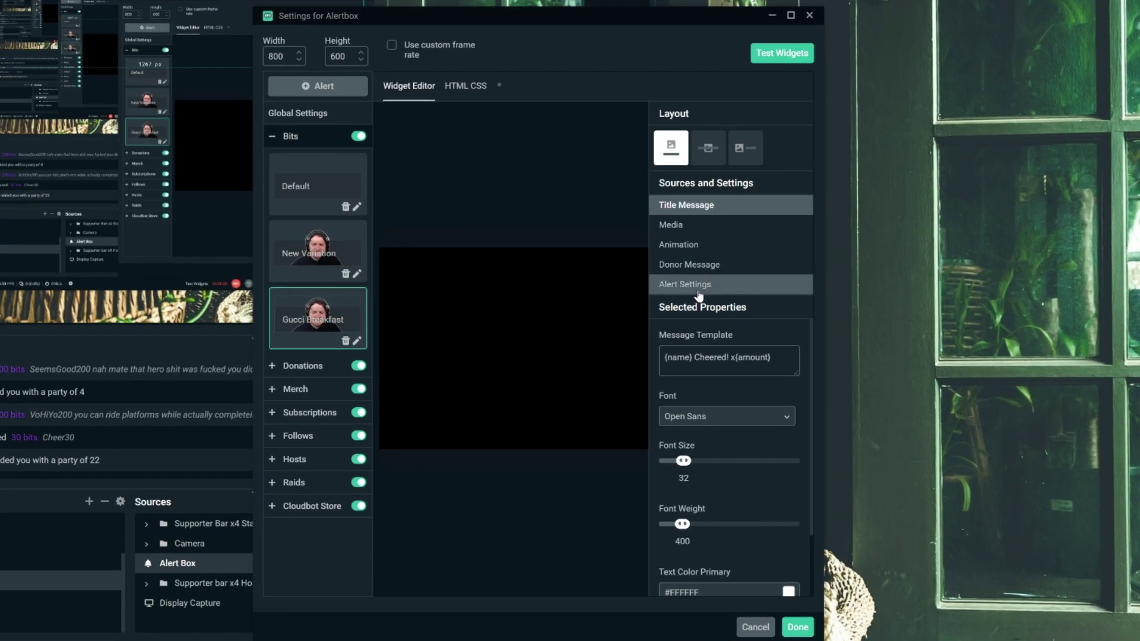
- Set the Variation Condition to 'Bits used is exactly <amount>'
left_click(700, 285)
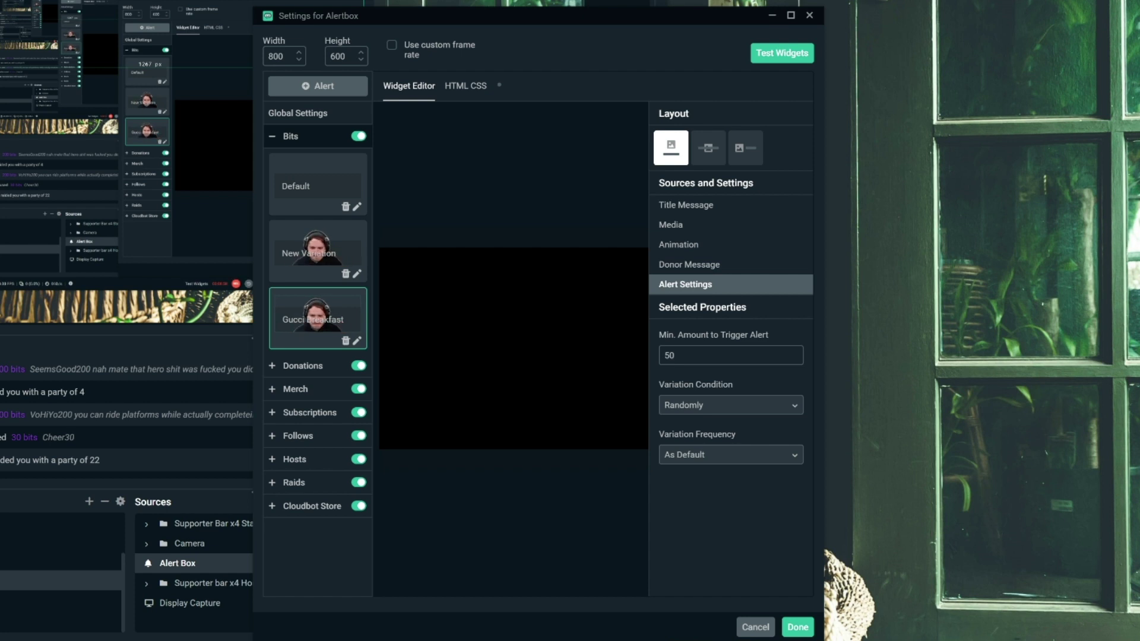
left_click(759, 416)
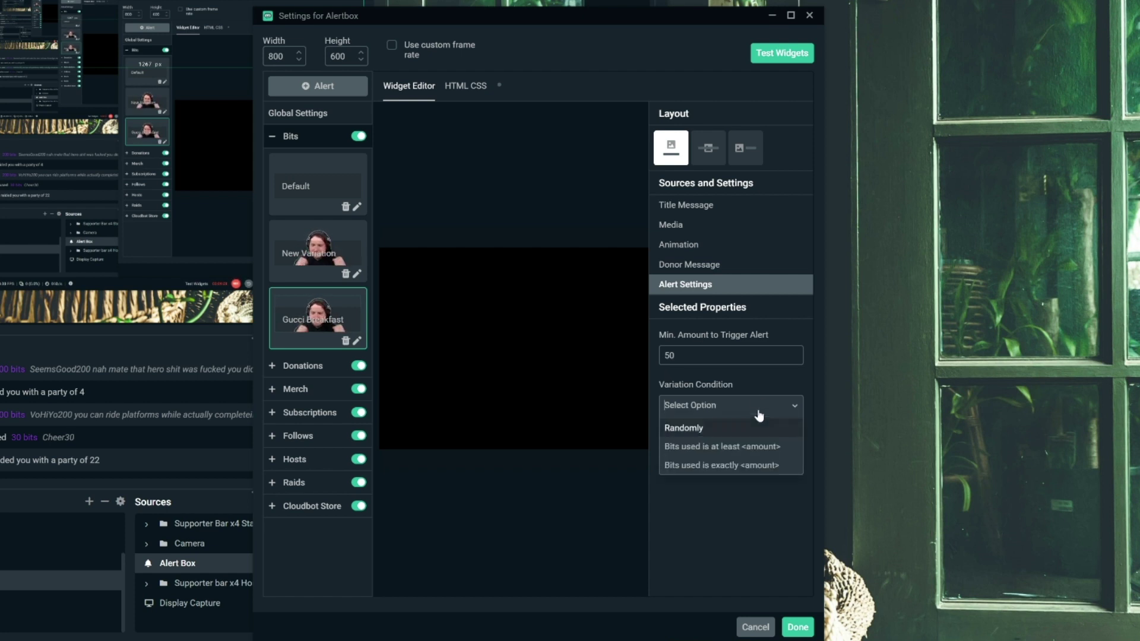
left_click(744, 465)
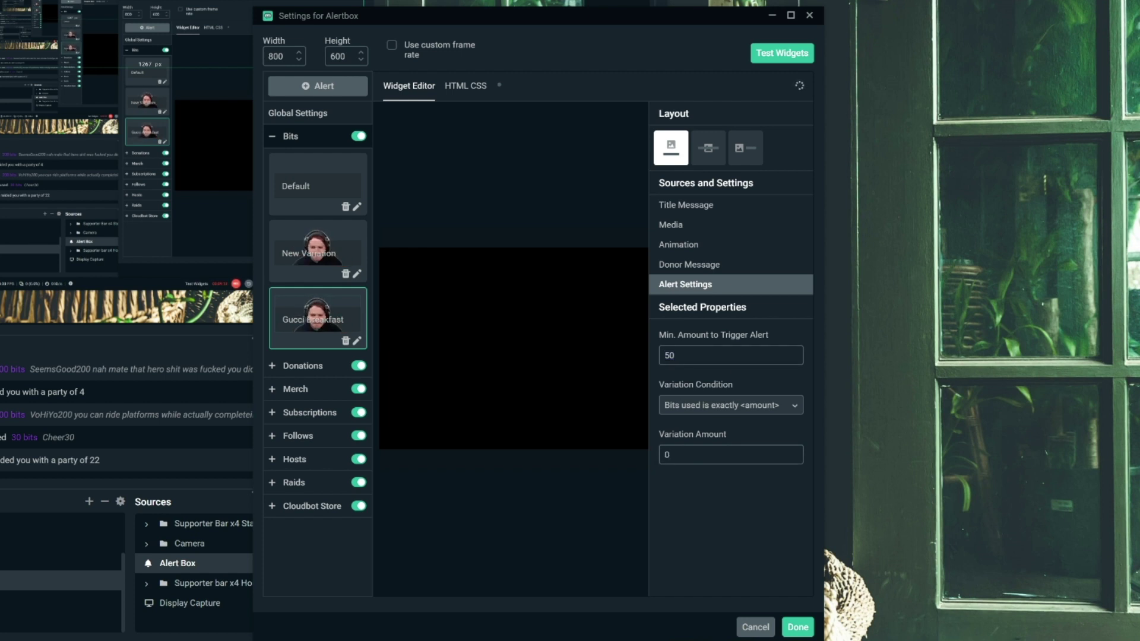
- Compare the other variations' triggers, then clear the Variation Amount ready for 250
left_click(313, 200)
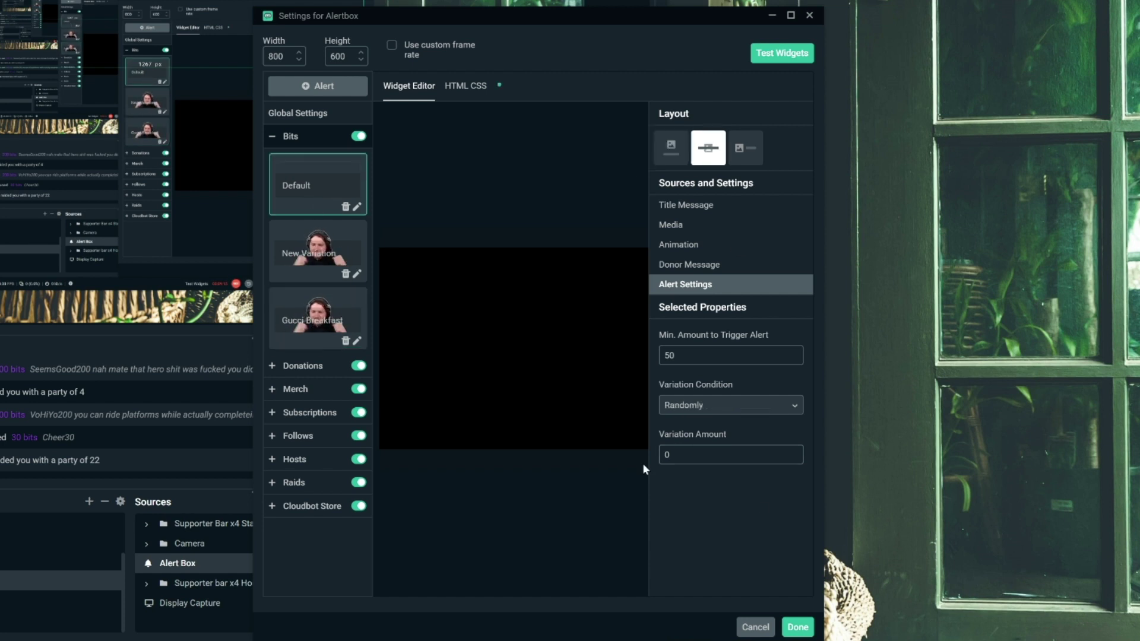
left_click(310, 259)
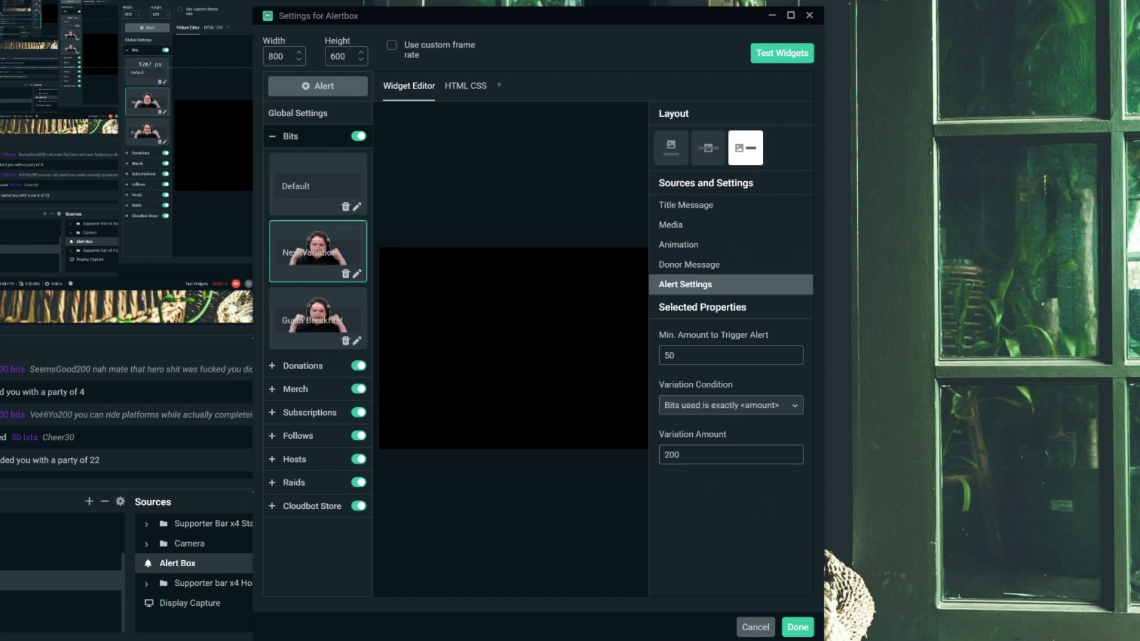
left_click(363, 340)
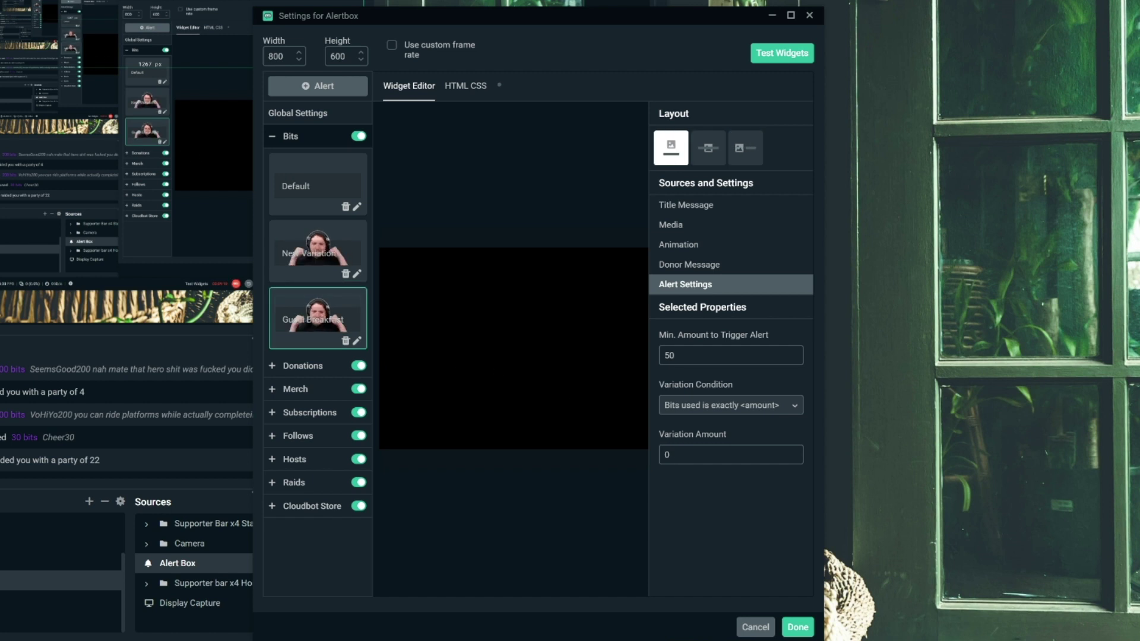
key("BackSpace")
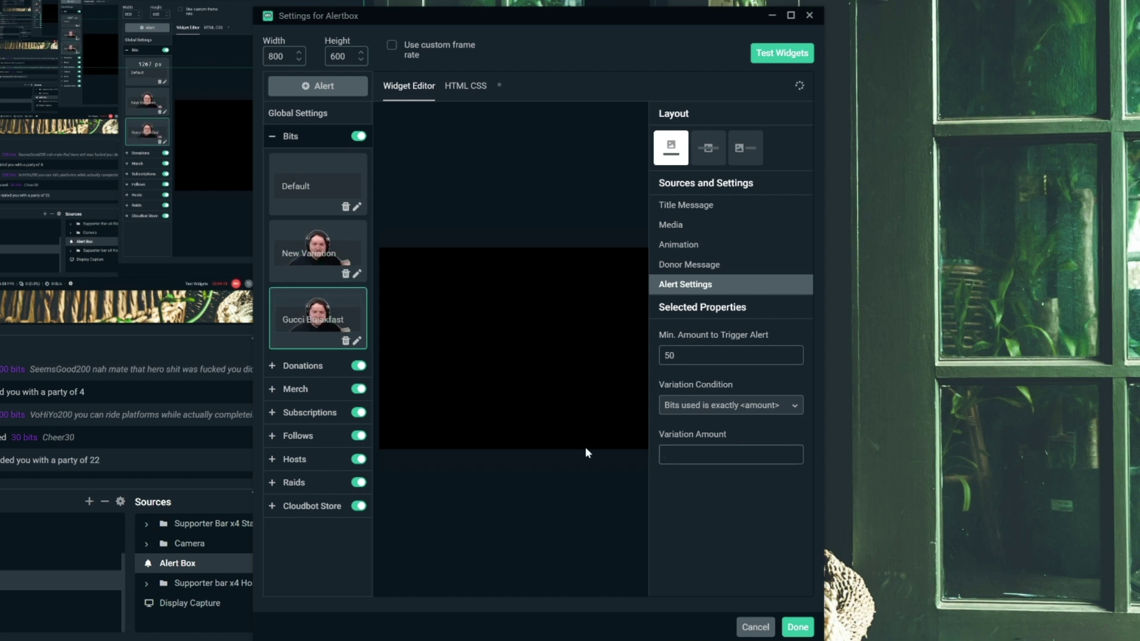
type("250")
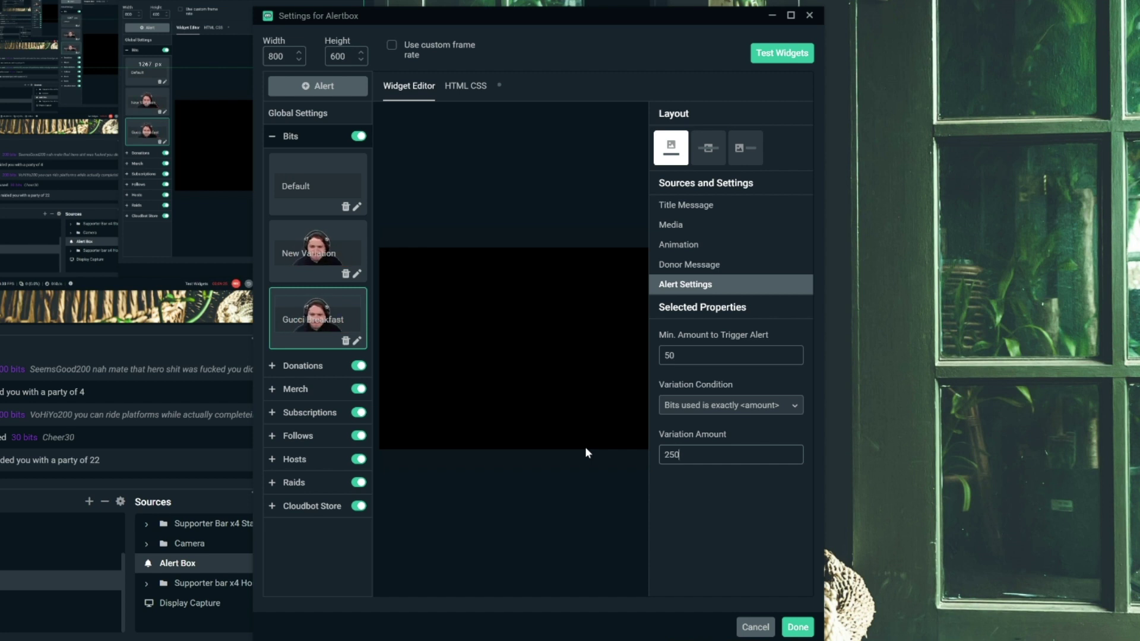
- Compare the animation settings of the Default, New and Gucci Breakfast variations
left_click(678, 244)
left_click(352, 205)
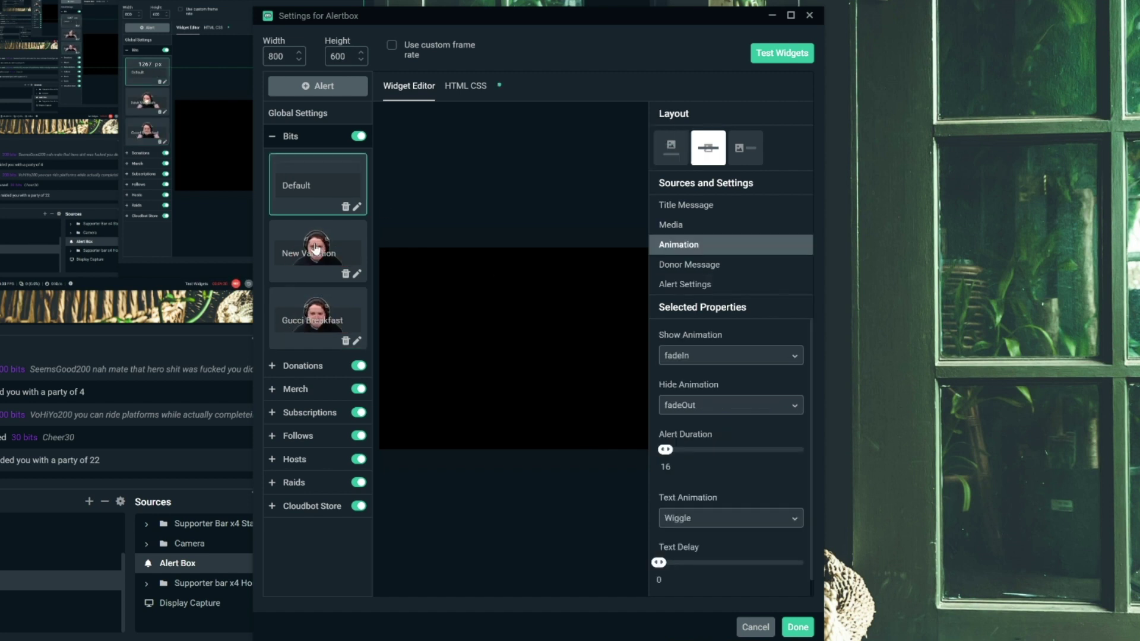
left_click(315, 249)
left_click(312, 316)
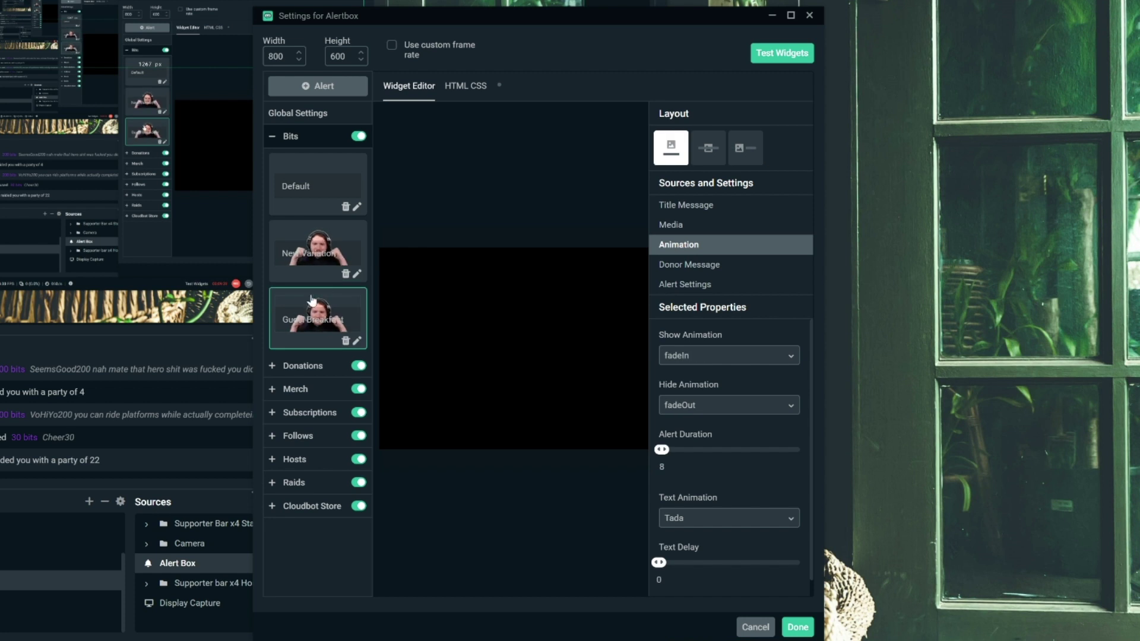
left_click(315, 253)
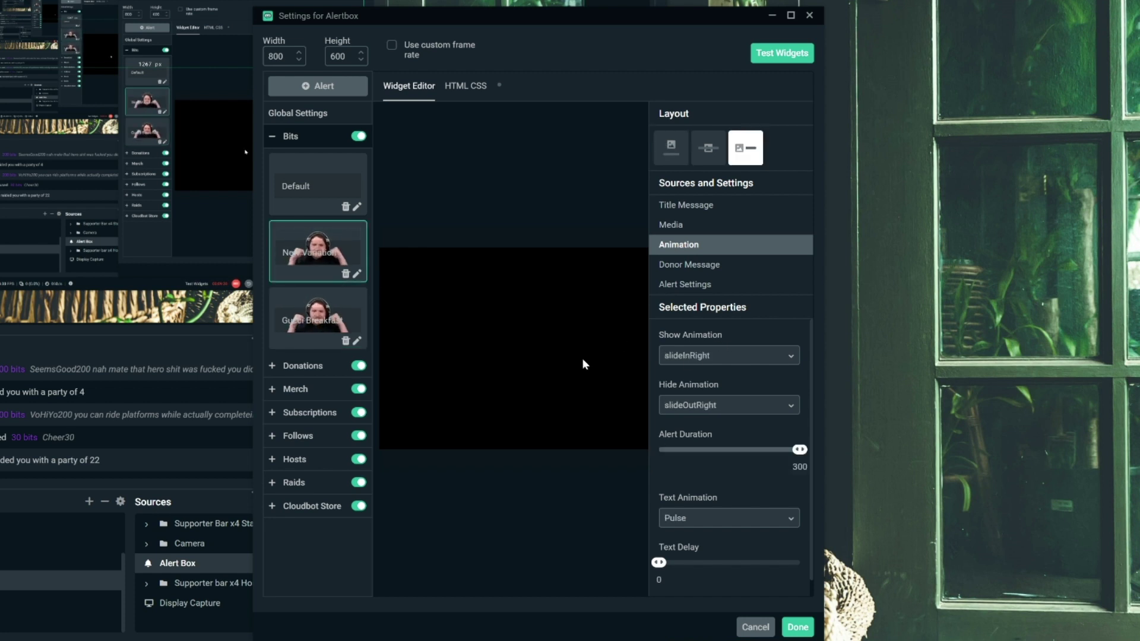
- Set the Gucci Breakfast variation's Hide Animation to slideOutRight
left_click(313, 316)
left_click(728, 406)
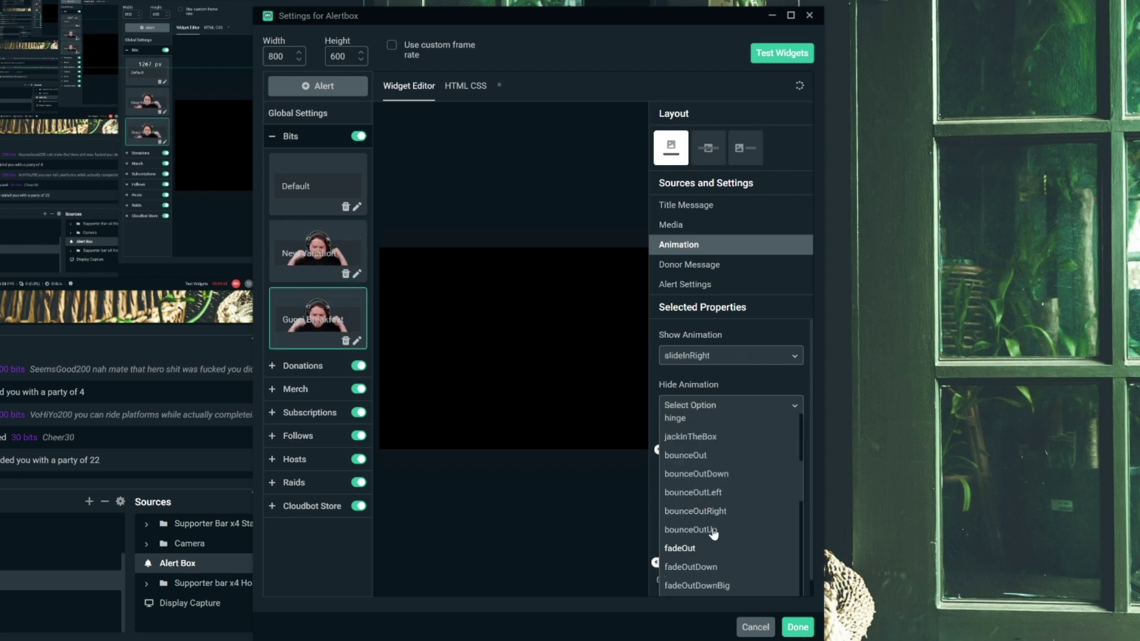
scroll(715, 537, "down", 2)
scroll(720, 565, "down", 2)
scroll(747, 563, "down", 2)
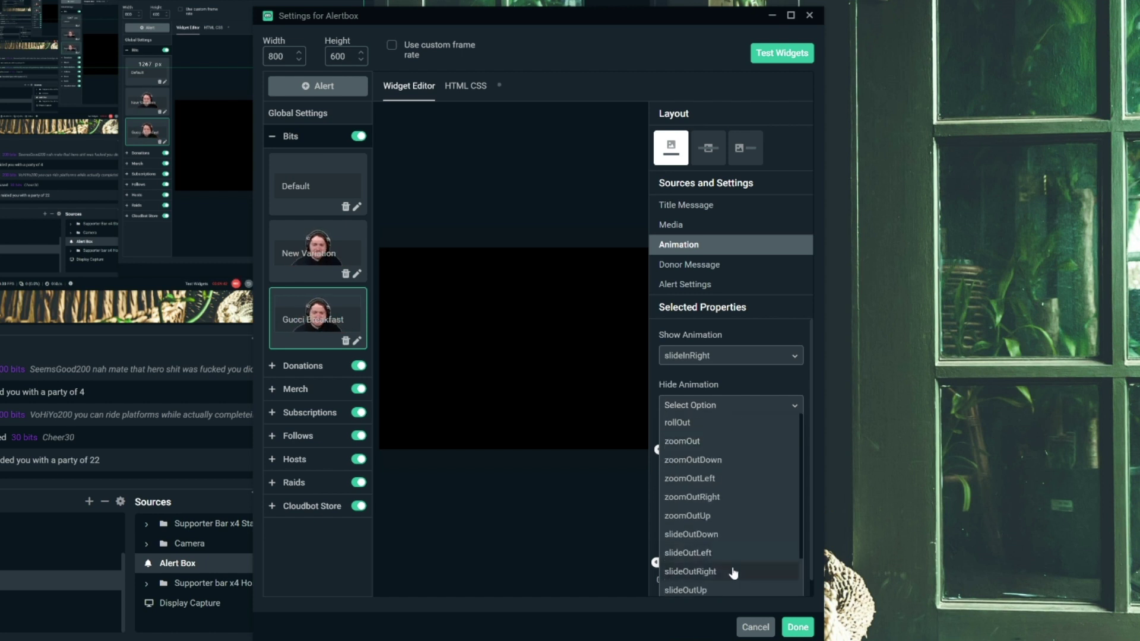
left_click(747, 571)
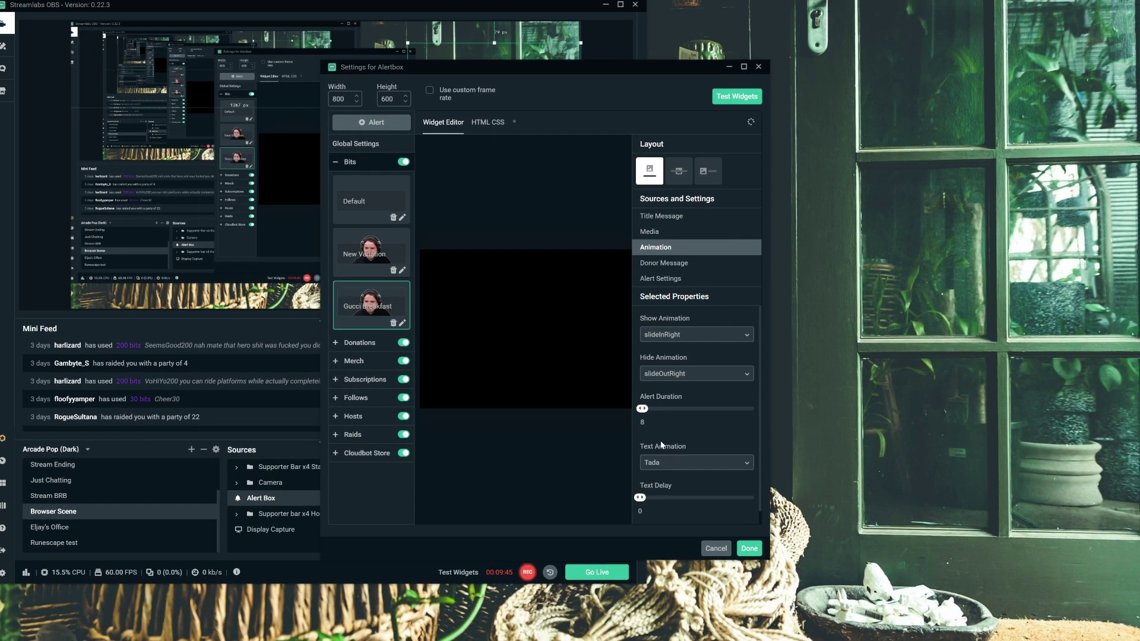
left_click(668, 465)
scroll(665, 480, "down", 1)
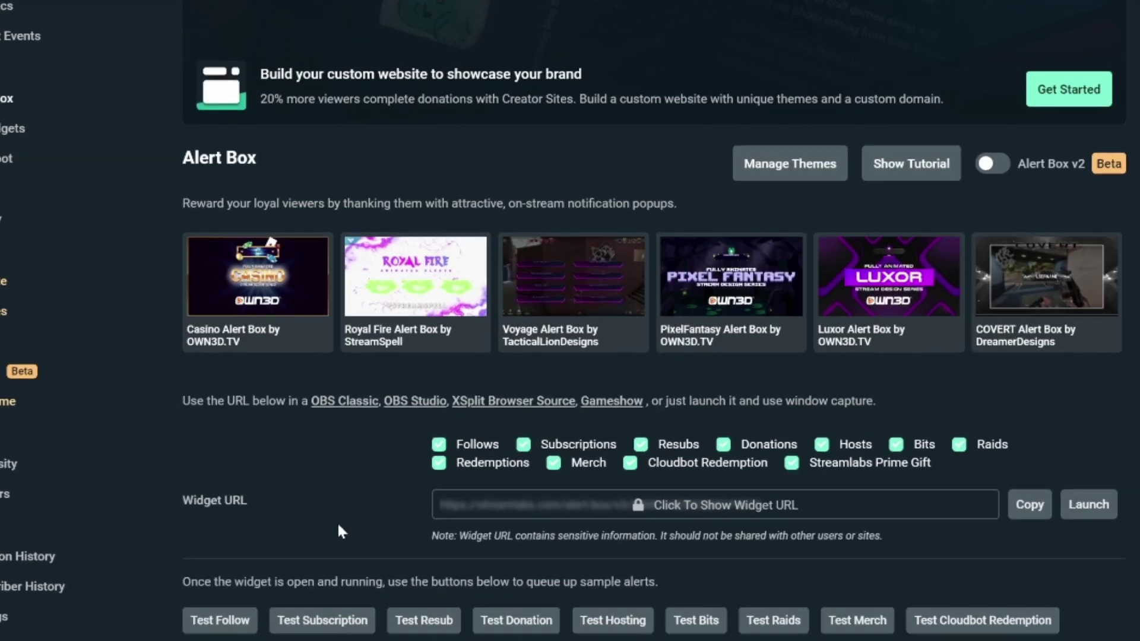
scroll(337, 522, "down", 2)
scroll(393, 558, "down", 2)
scroll(285, 445, "up", 1)
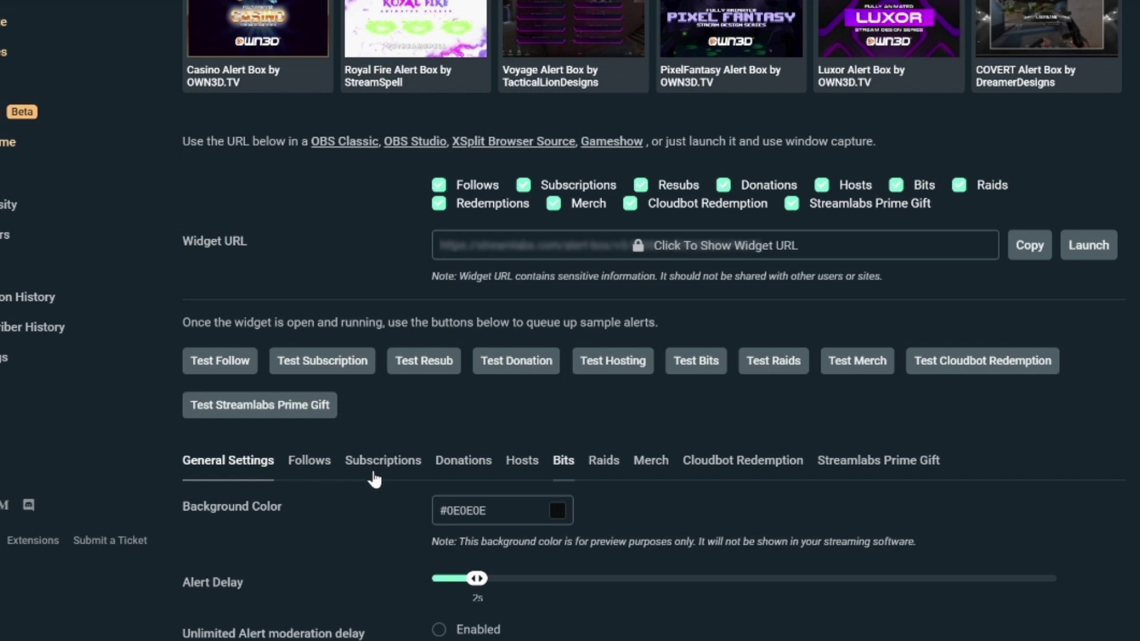
scroll(600, 381, "down", 2)
scroll(575, 297, "down", 2)
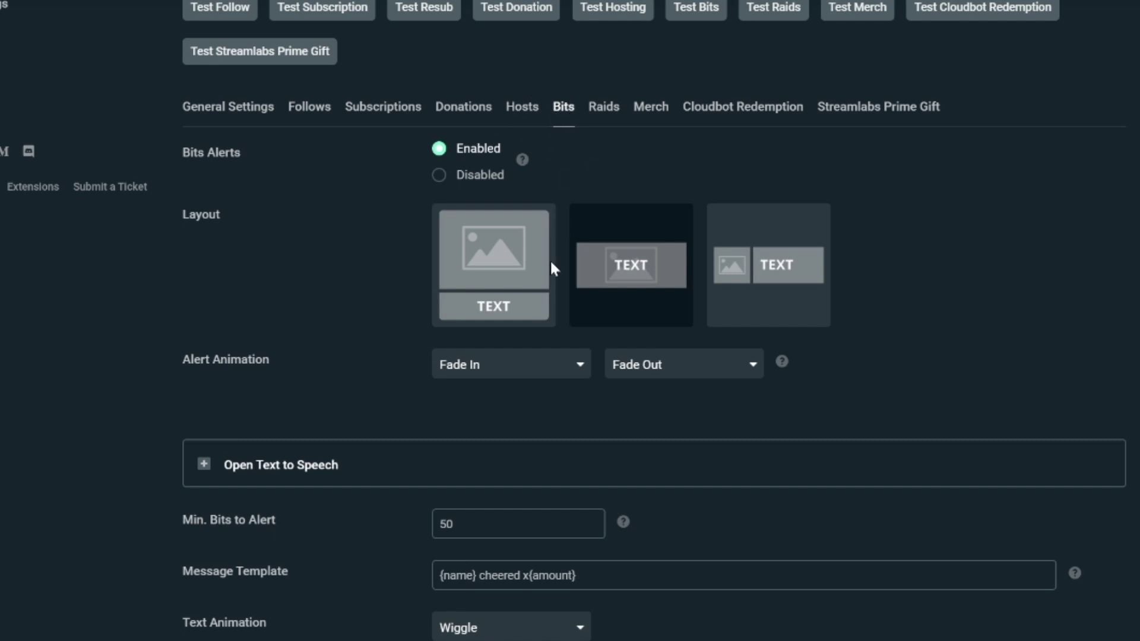
scroll(120, 424, "down", 1)
scroll(127, 407, "down", 6)
scroll(166, 368, "down", 5)
scroll(90, 294, "down", 2)
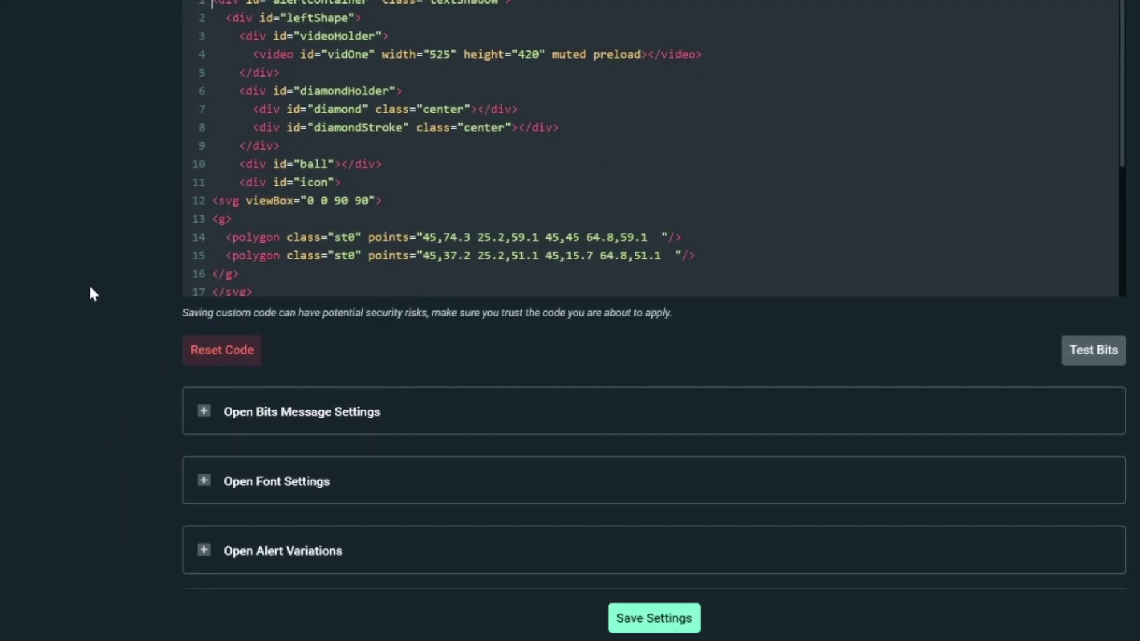
- Expand the Bits alert variations list, revealing the 200-bit and 250-bit Gucci Breakfast variations
left_click(183, 526)
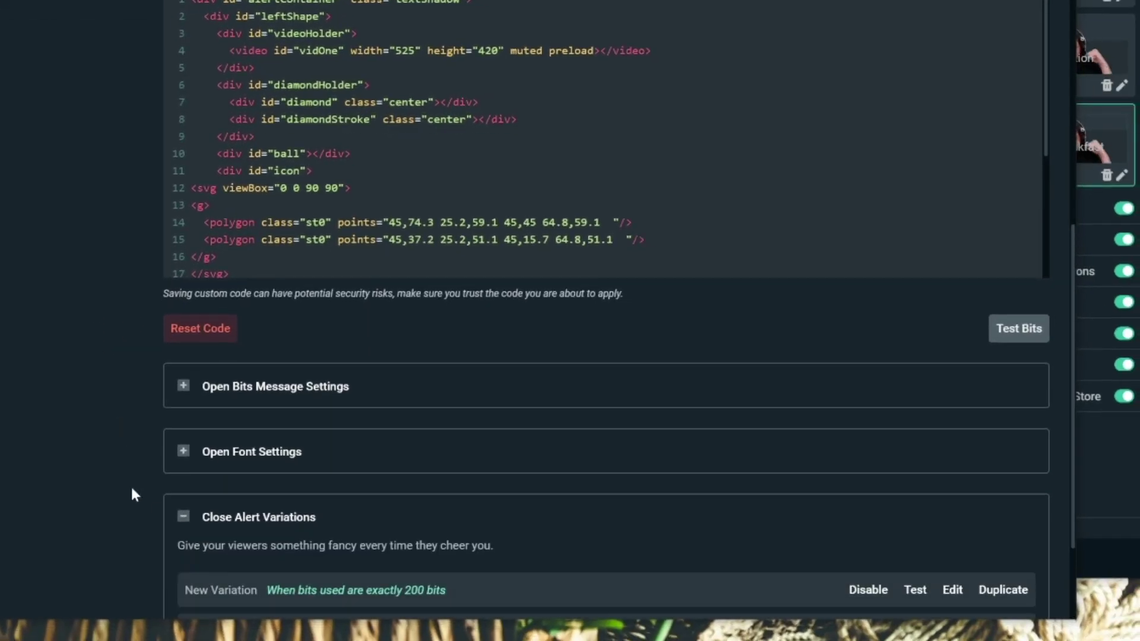
scroll(132, 489, "down", 3)
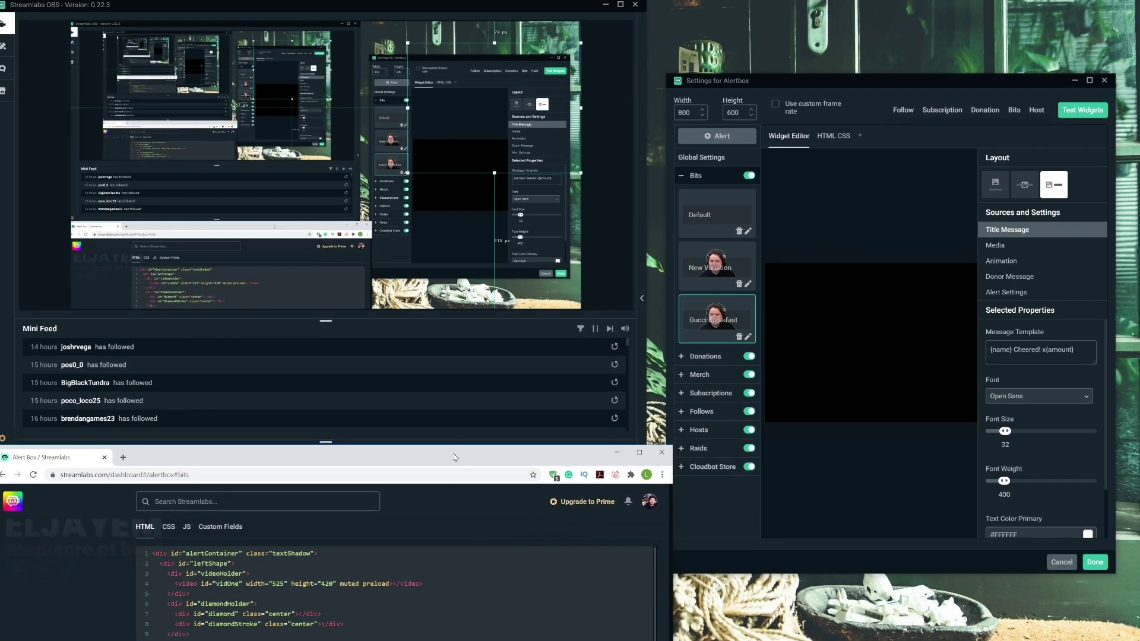
left_click_drag(454, 457, 977, 43)
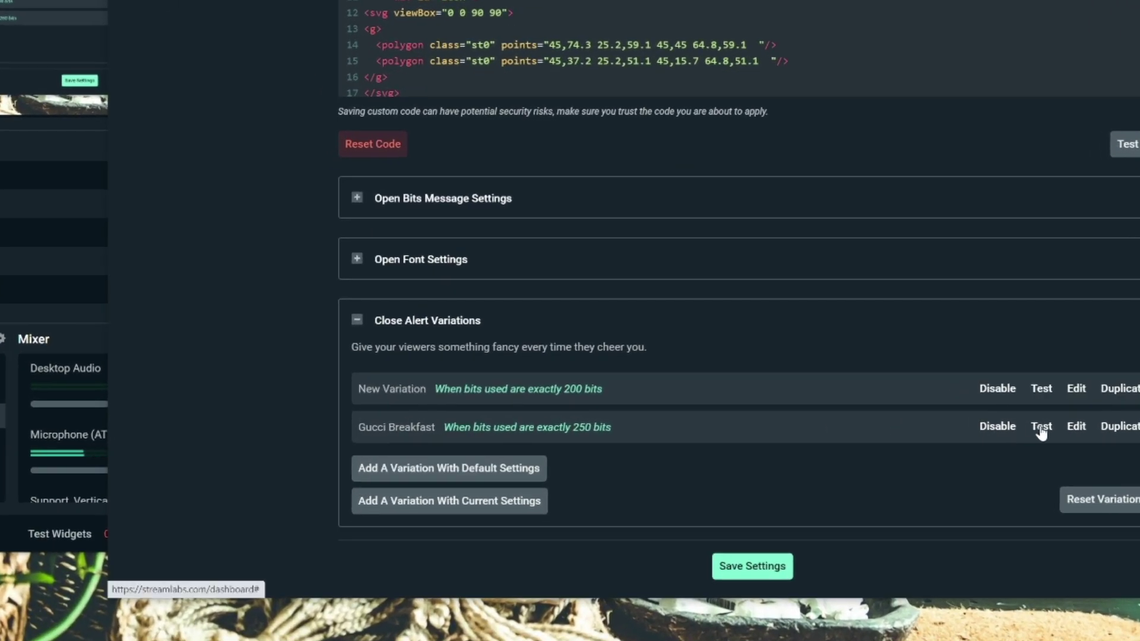
- Shorten the Gucci Breakfast variation's alert duration from 13 to 7 seconds
left_click(1041, 427)
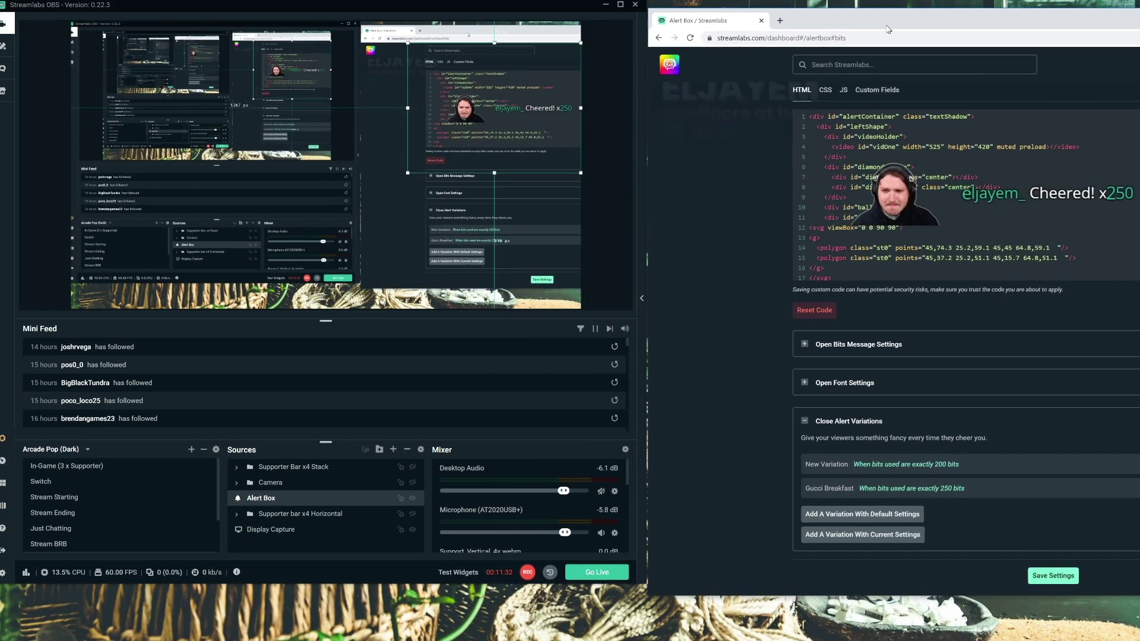
left_click_drag(902, 30, 663, 3)
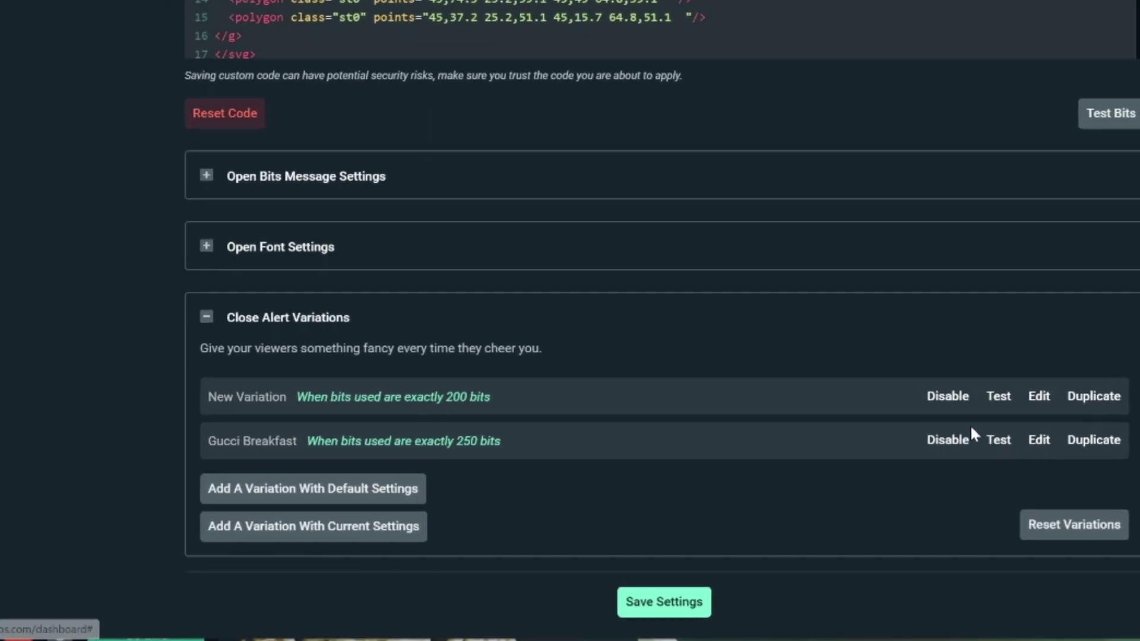
left_click(1039, 440)
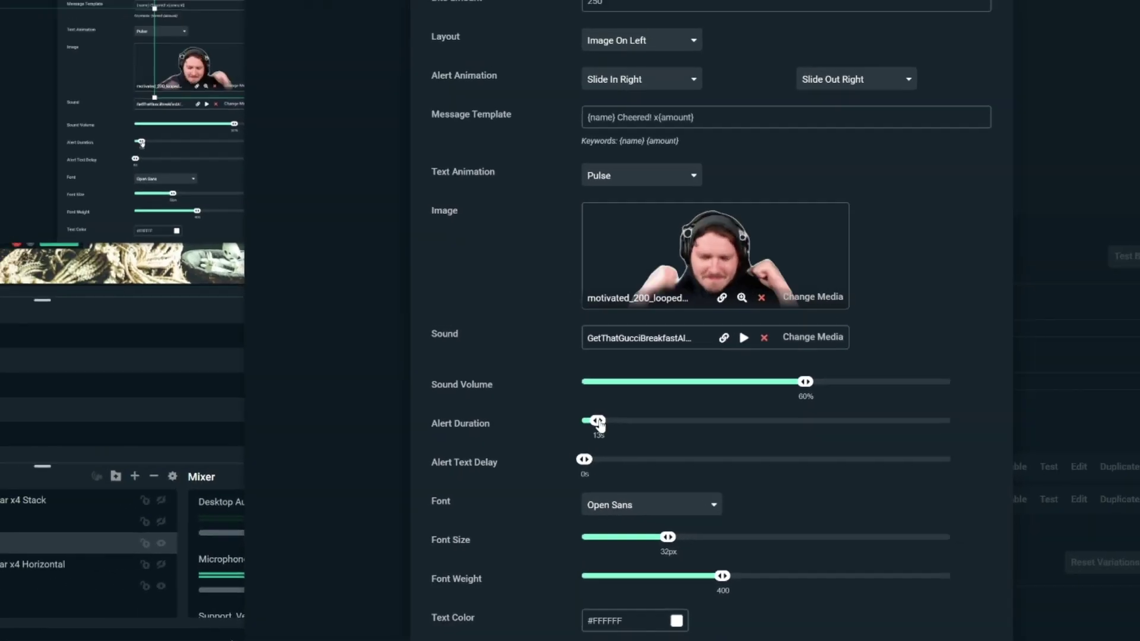
left_click_drag(598, 423, 585, 422)
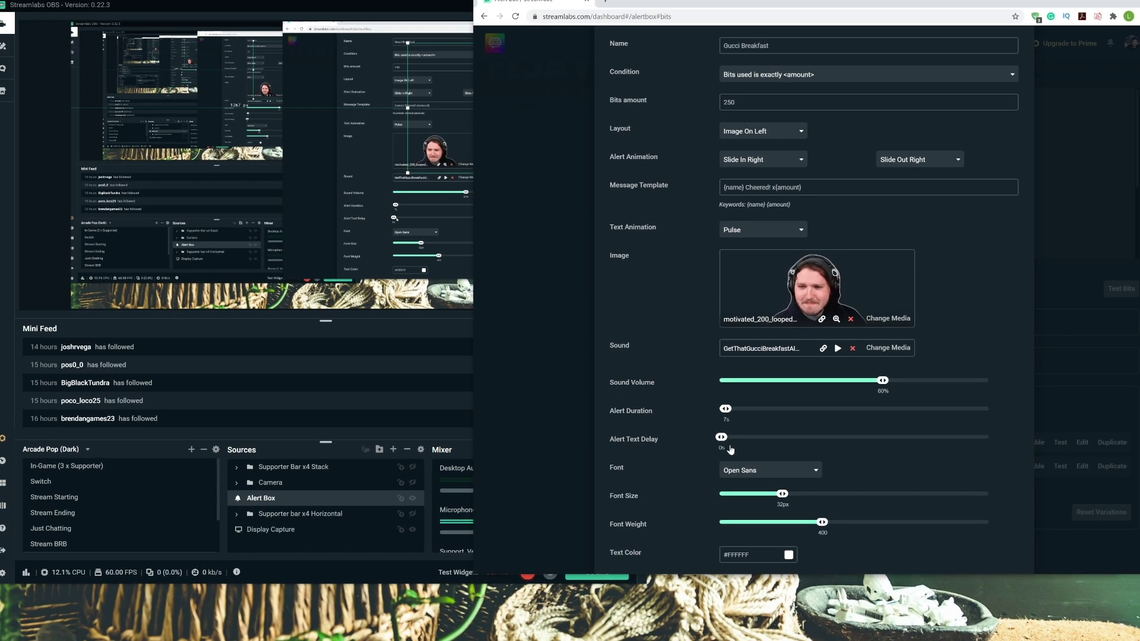
scroll(801, 401, "down", 3)
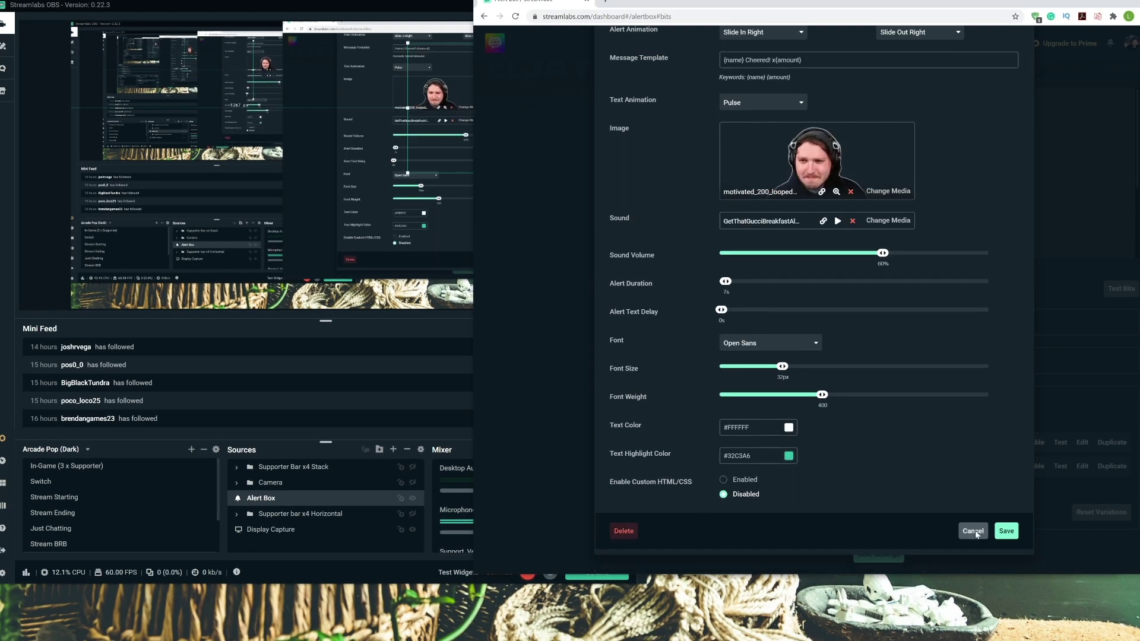
left_click(1006, 531)
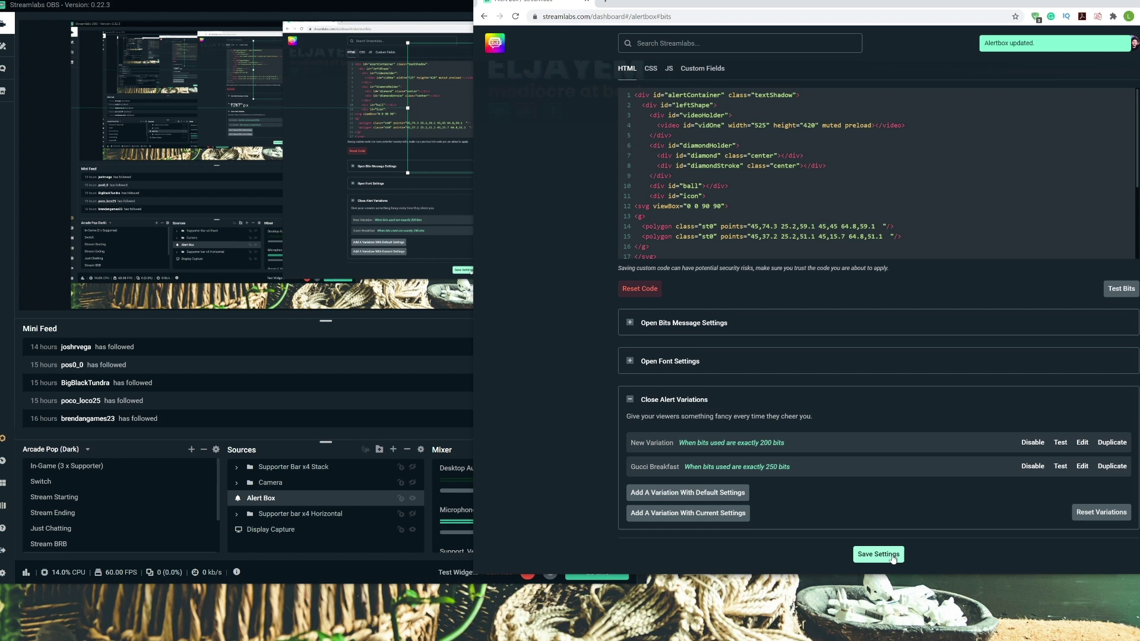
- Save the alert box settings and play a 250-bit test cheer
left_click(889, 557)
left_click(889, 557)
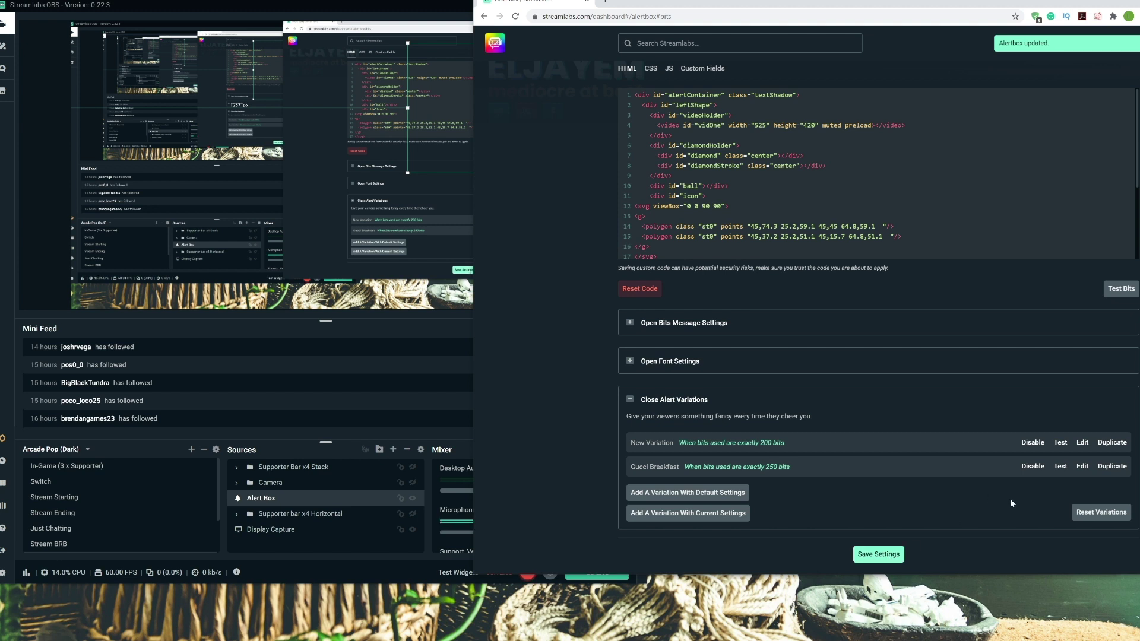
left_click(1060, 467)
left_click(410, 16)
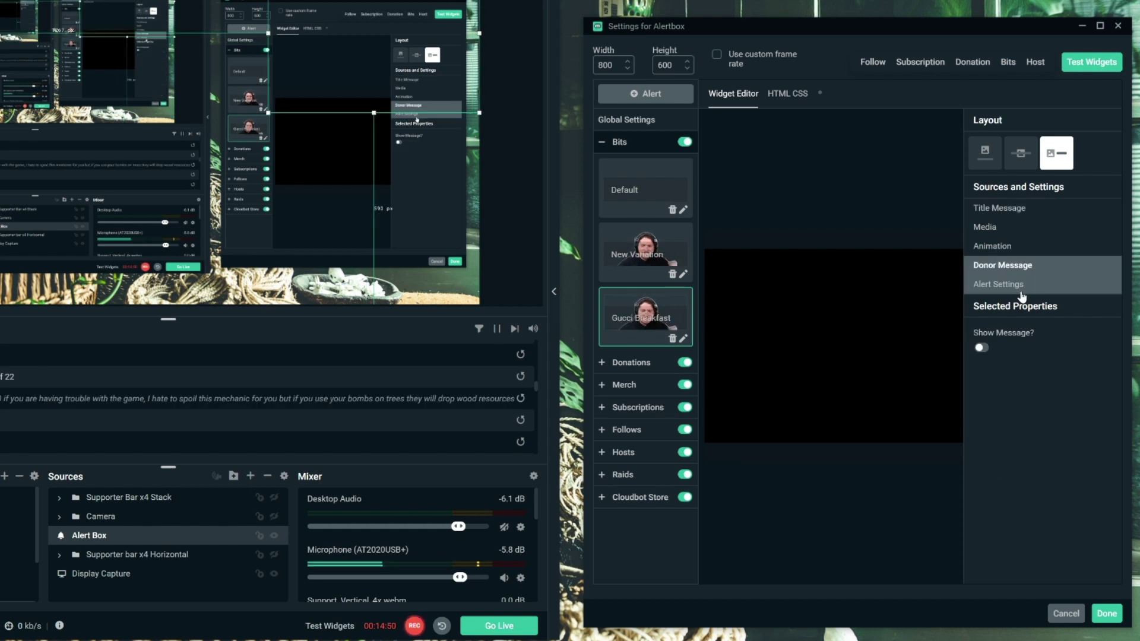
- Review the Gucci Breakfast trigger settings, keeping the condition 'Bits used is exactly 250'
left_click(1021, 289)
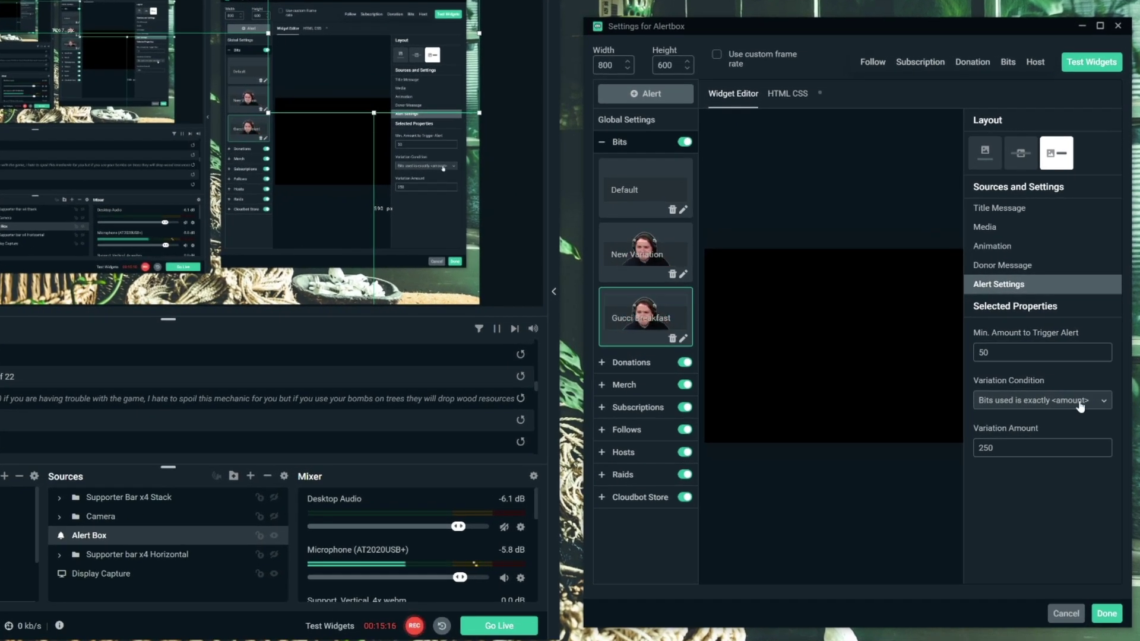
left_click(1062, 397)
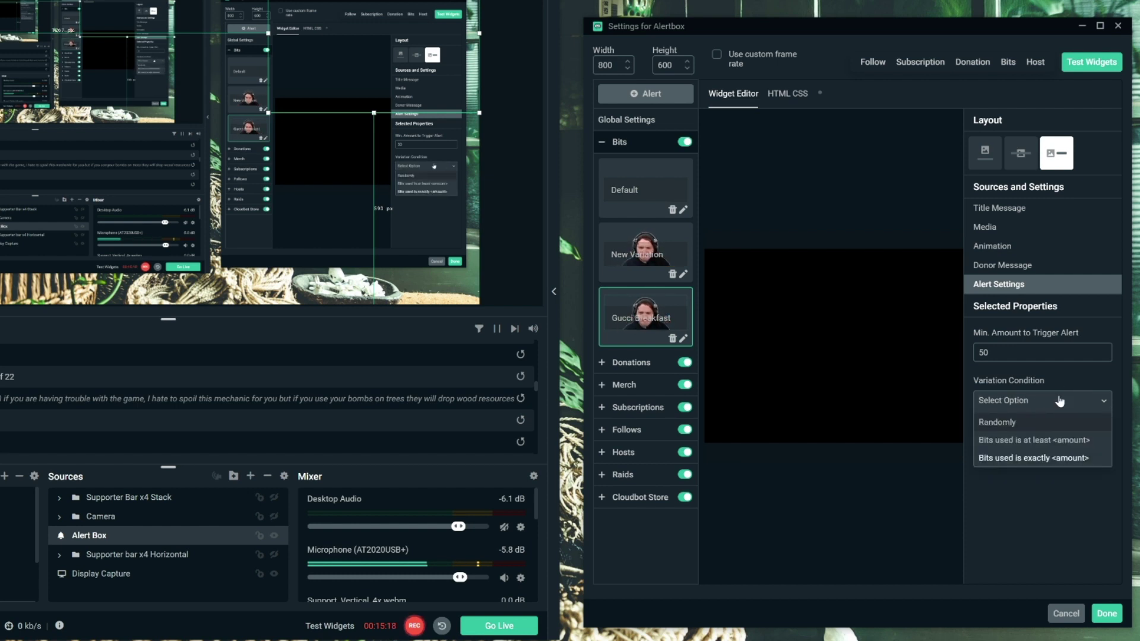
left_click(1060, 399)
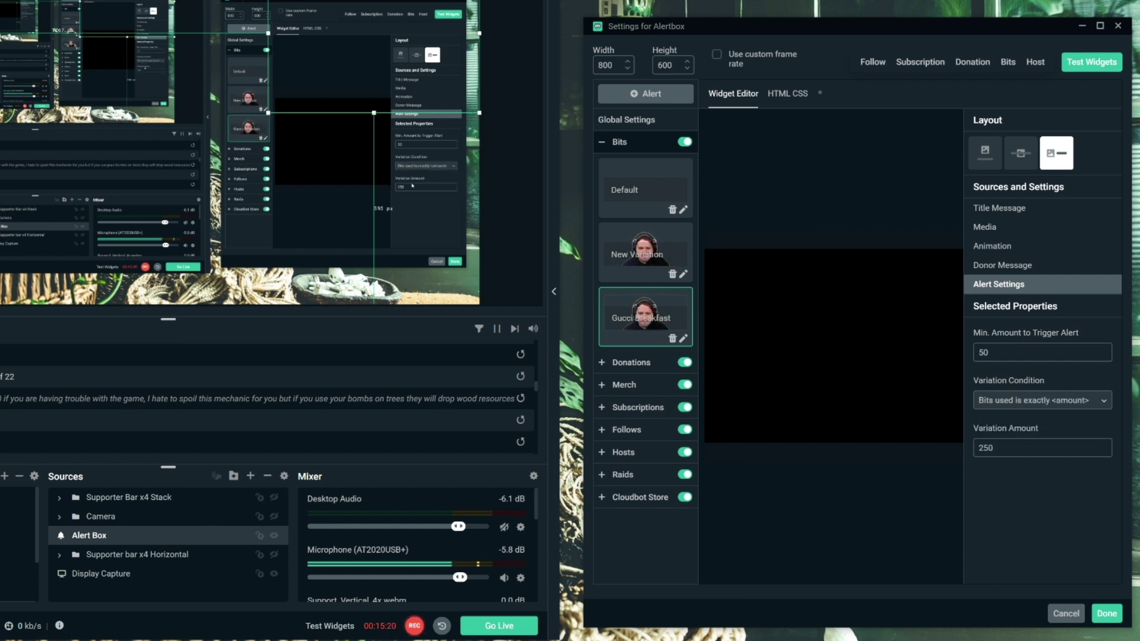
left_click(1007, 399)
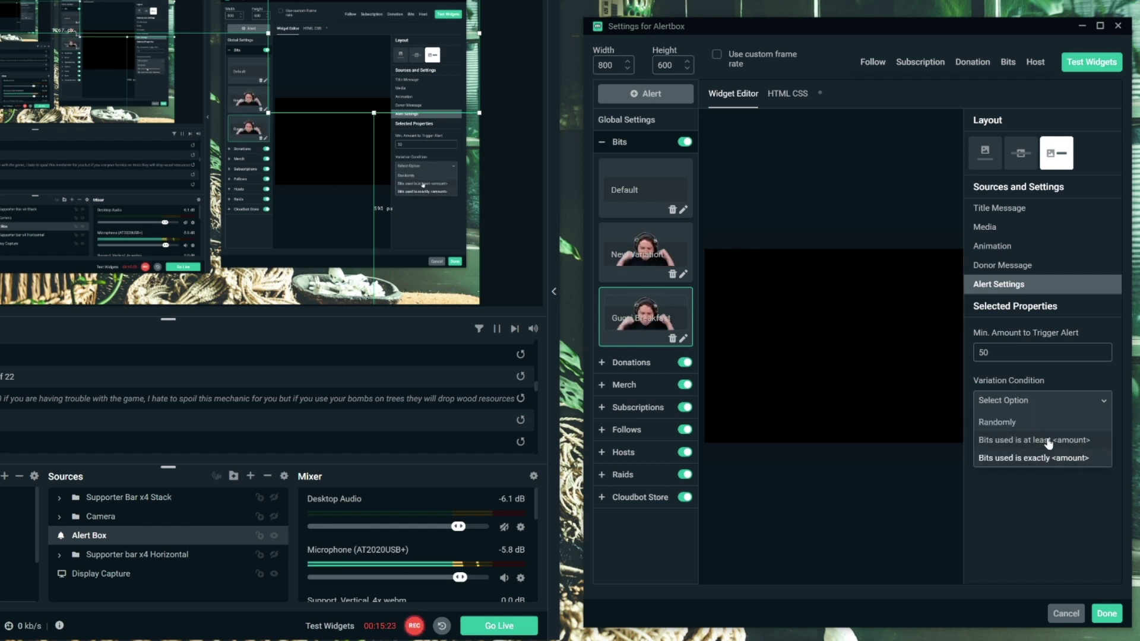
left_click(1061, 458)
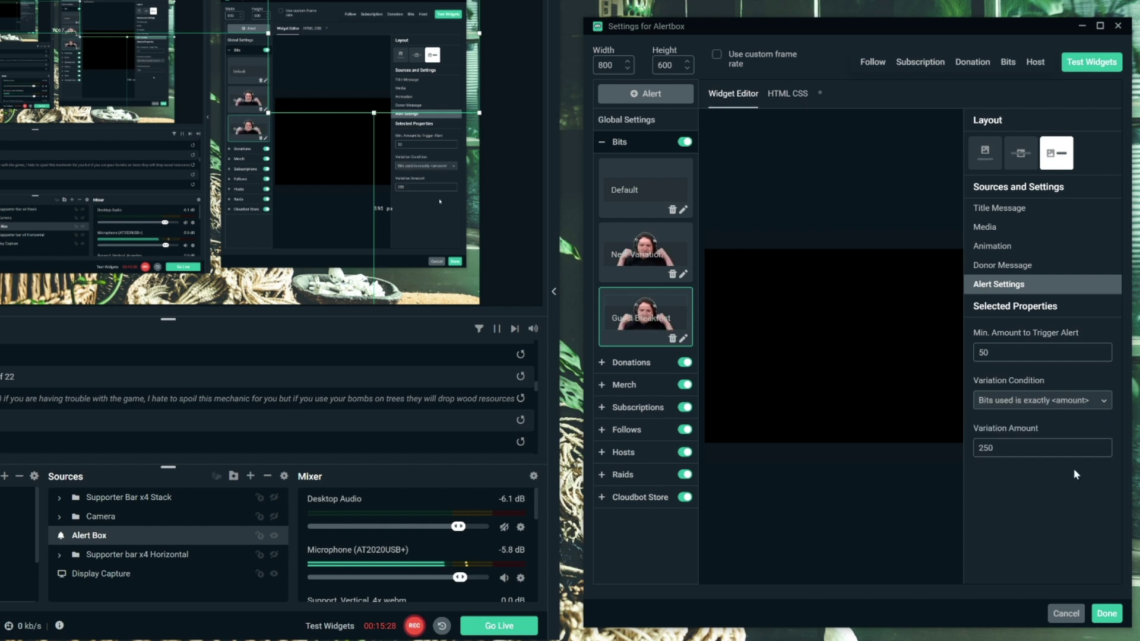
left_click(1044, 402)
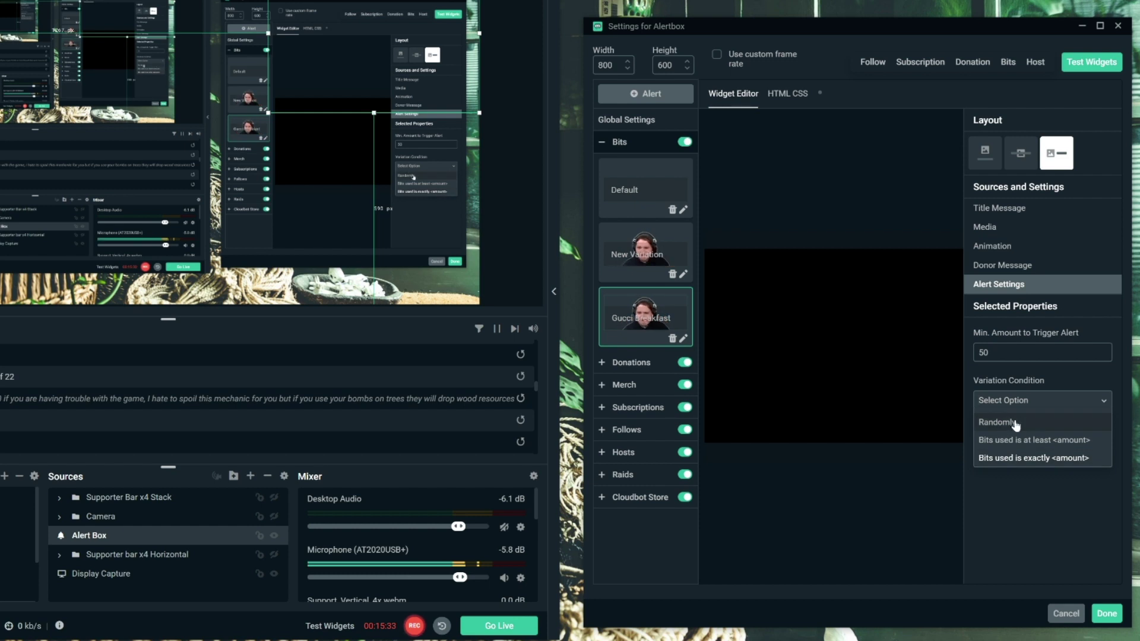
left_click(1040, 518)
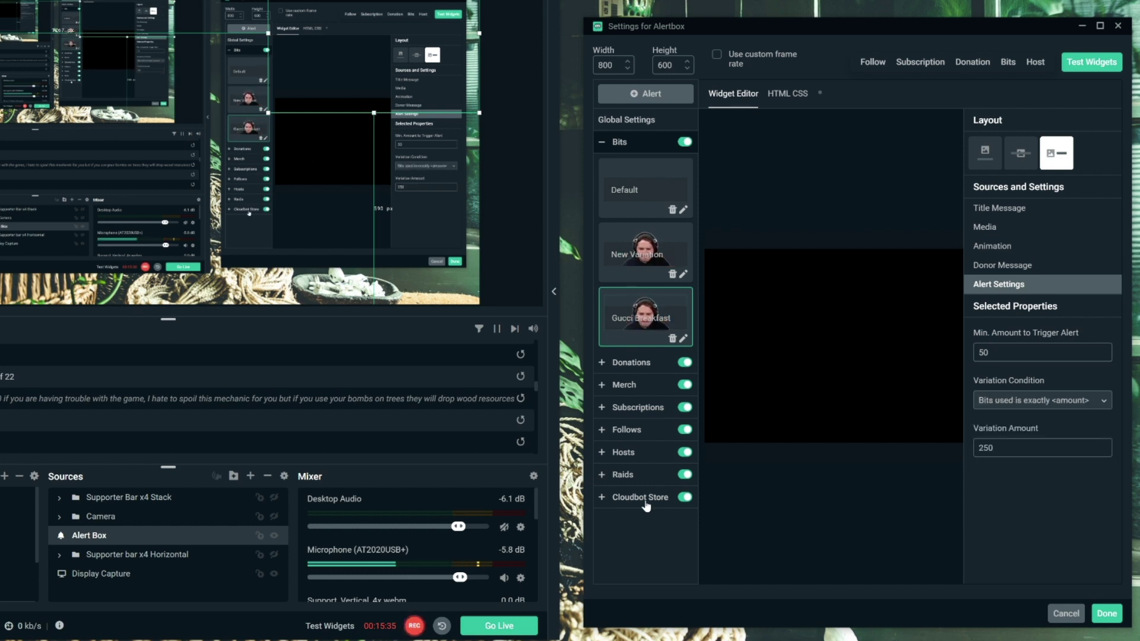